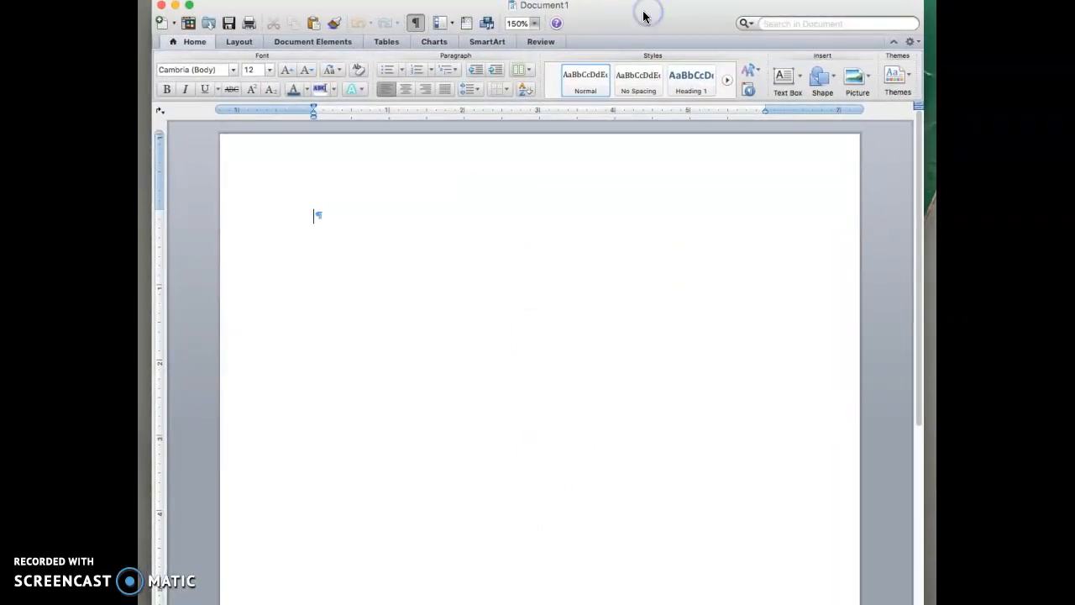
# Change the blank document's font from Cambria to Times New Roman, keeping size 12.
pyautogui.click(546, 272)
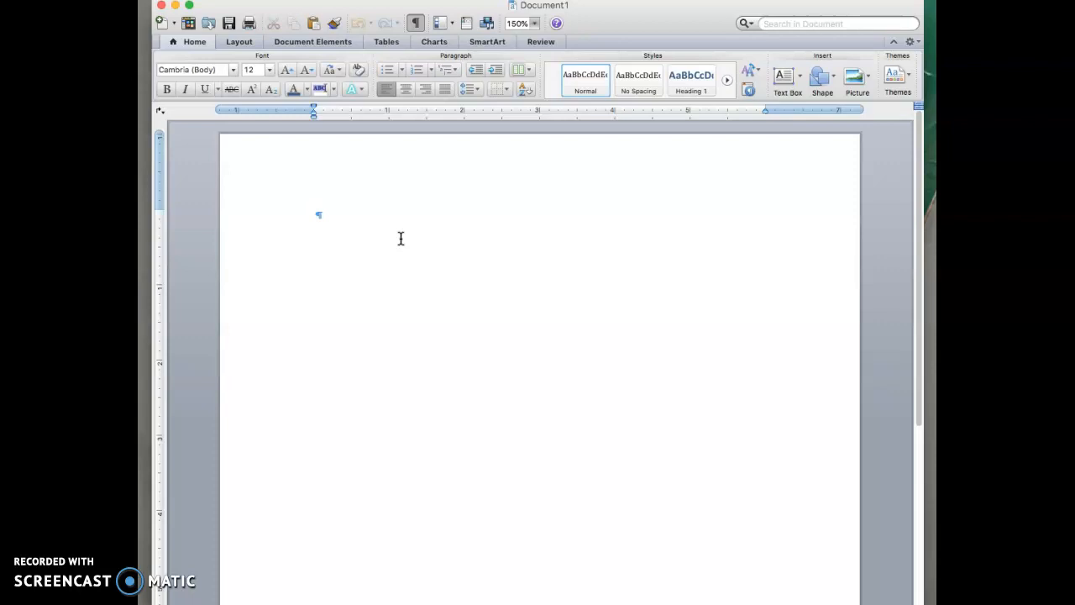
pyautogui.click(235, 70)
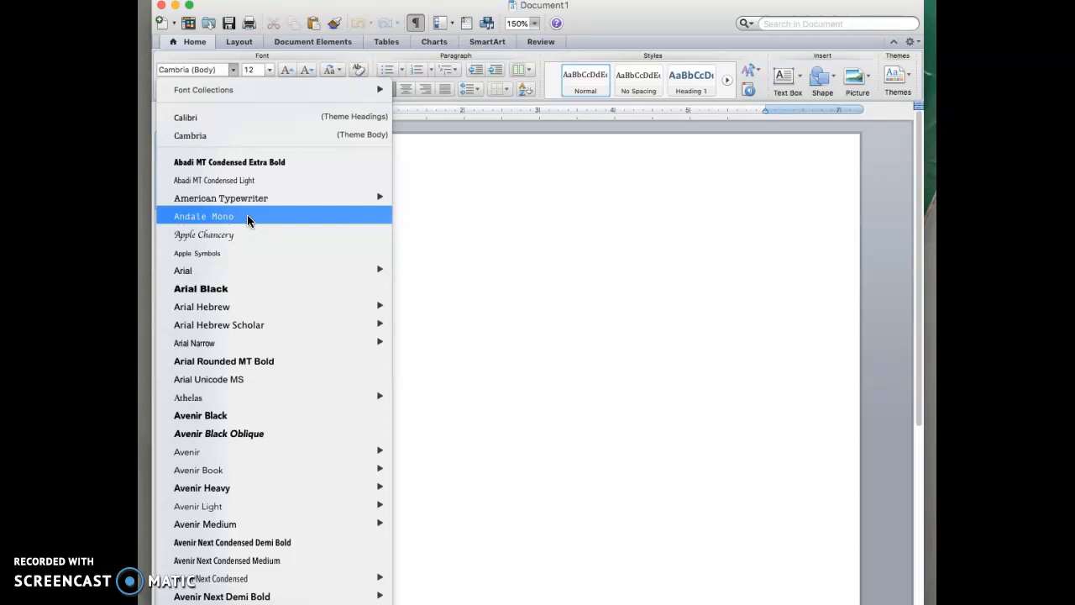
pyautogui.click(231, 255)
pyautogui.moveTo(228, 273)
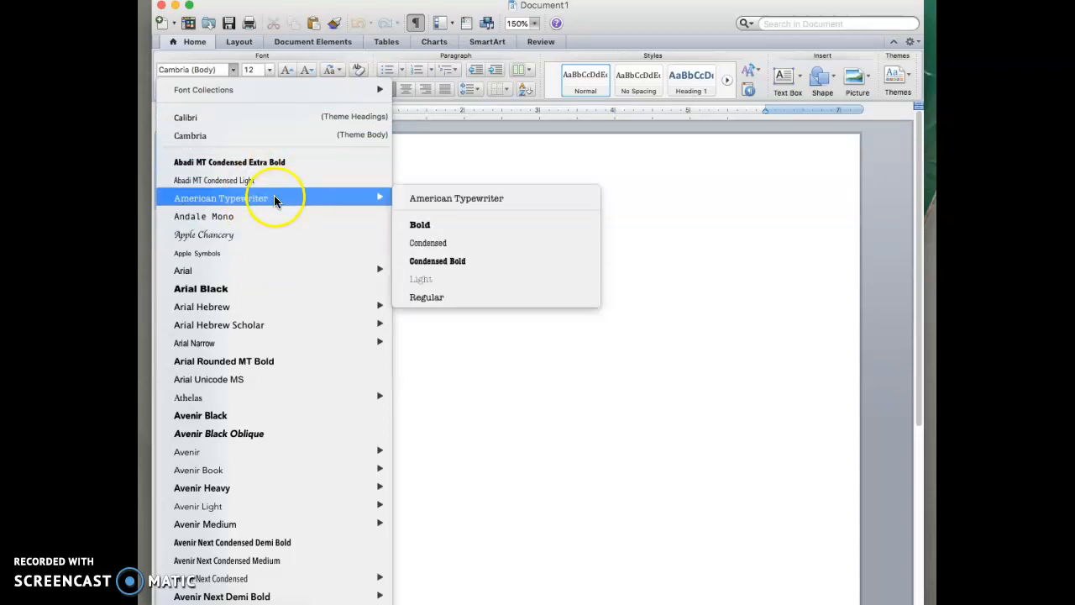
pyautogui.scroll(-15, 291, 237)
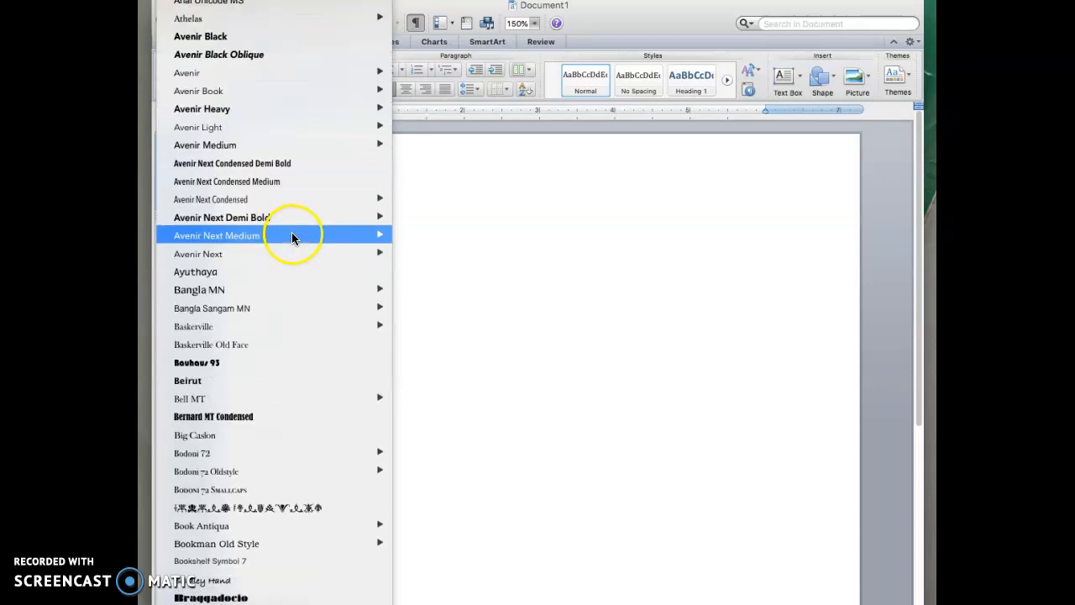
pyautogui.scroll(-20, 293, 222)
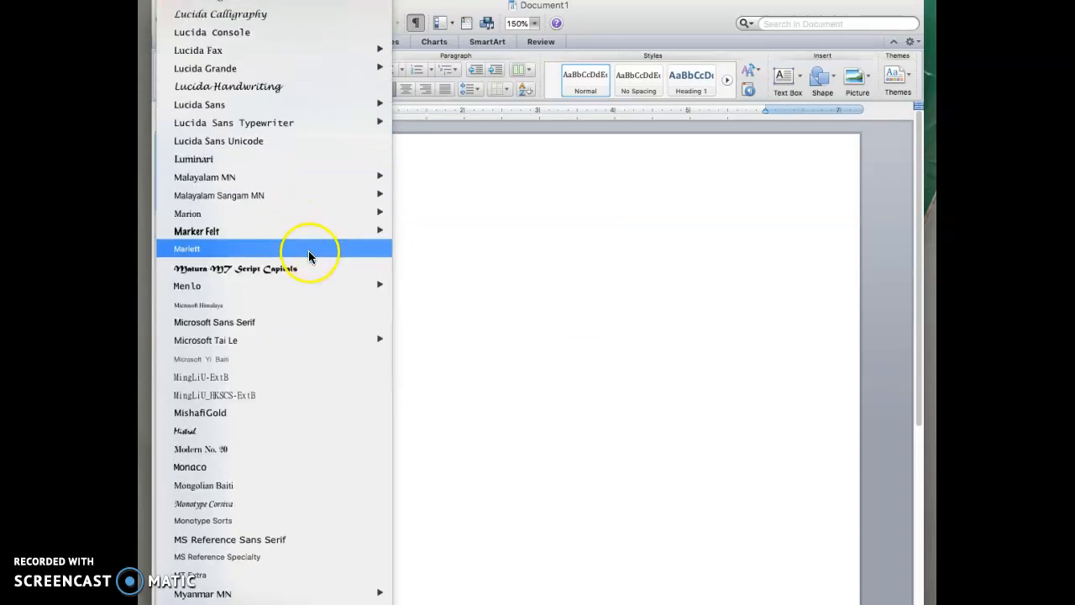
pyautogui.scroll(-20, 312, 256)
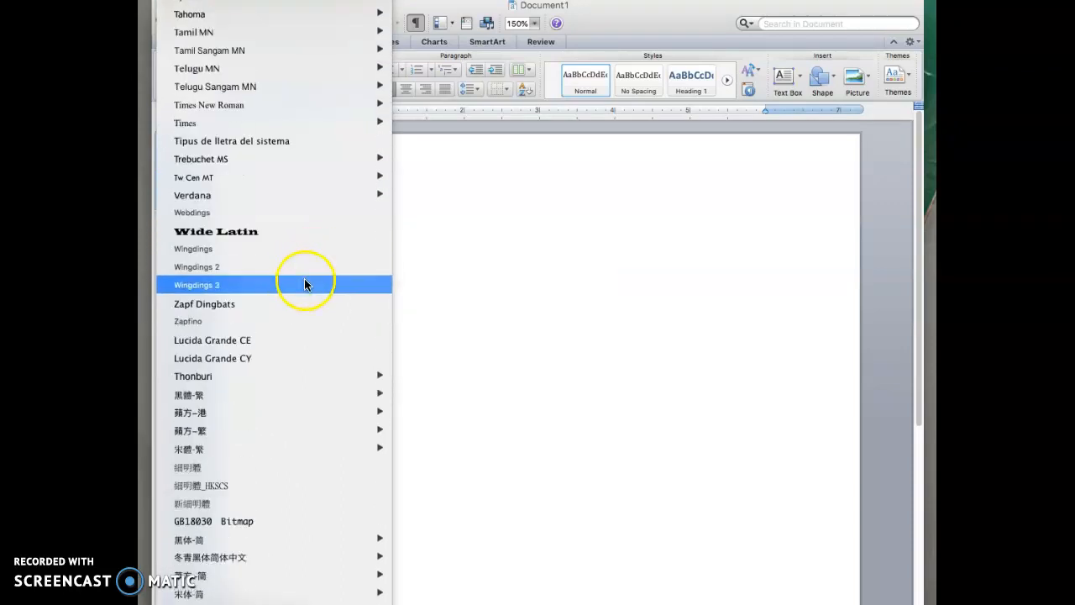
pyautogui.moveTo(308, 297)
pyautogui.scroll(6, 307, 297)
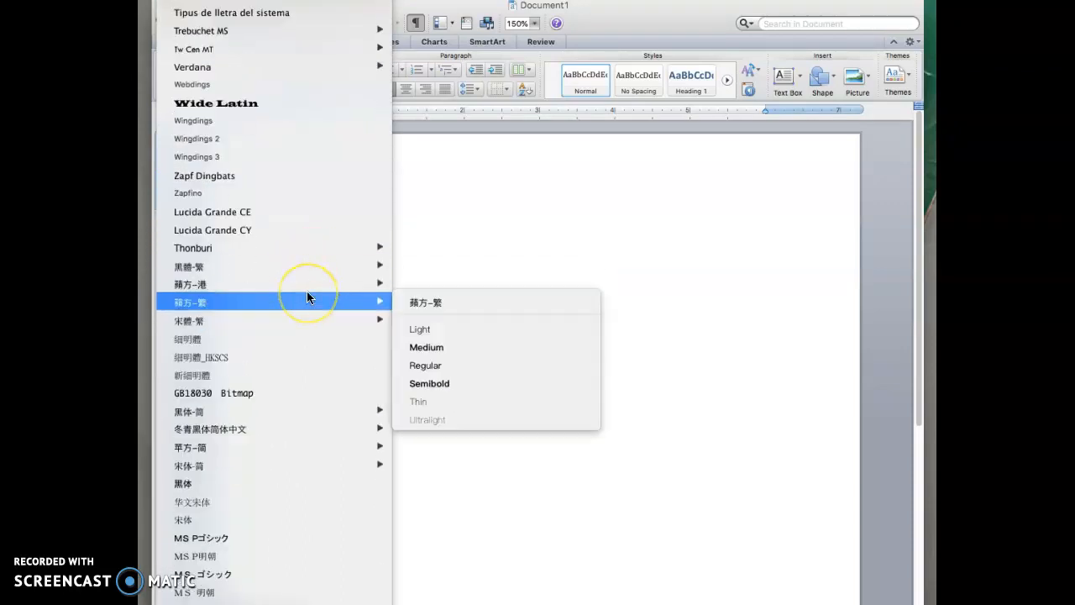
pyautogui.scroll(3, 307, 297)
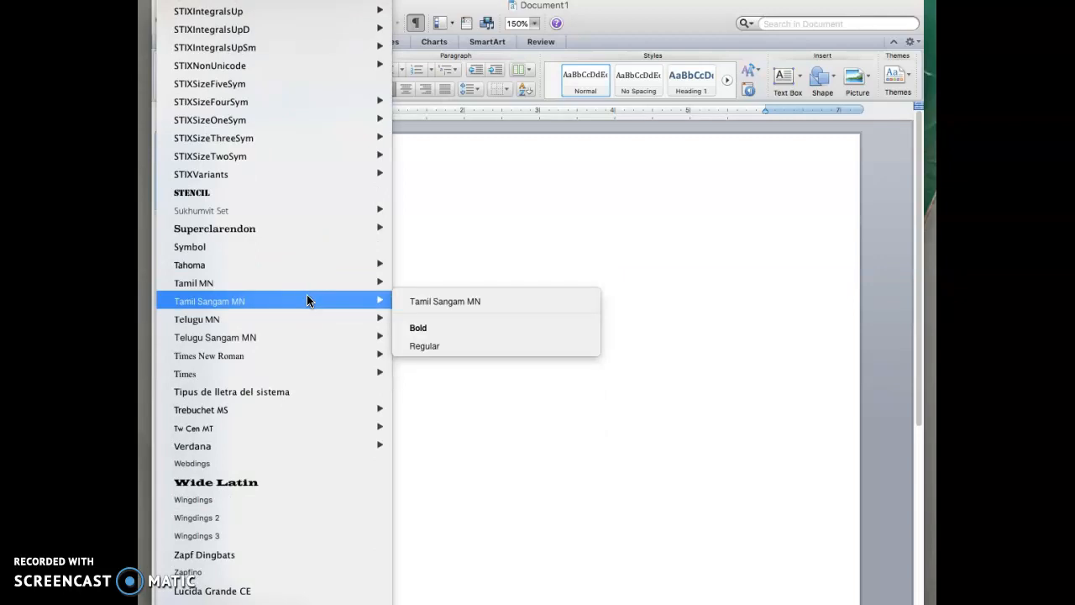
pyautogui.moveTo(305, 356)
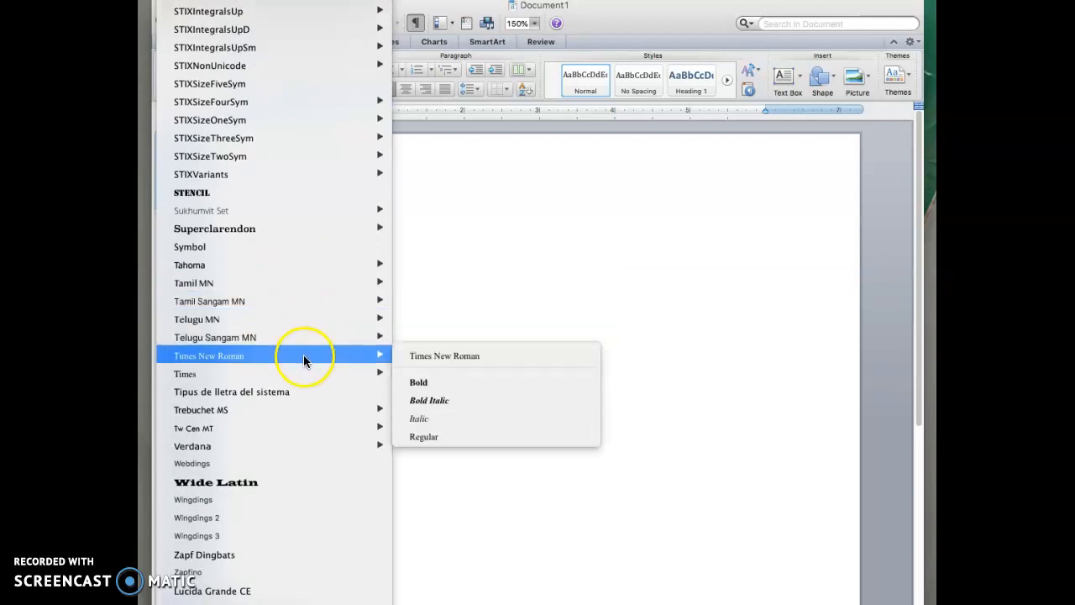
pyautogui.click(433, 355)
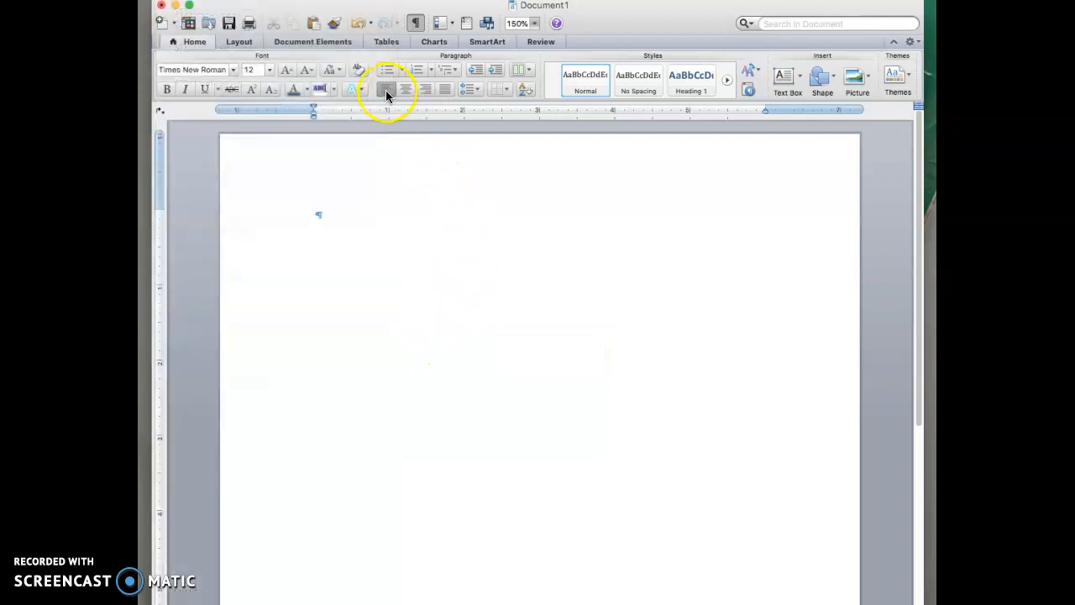
# Keep the font size at 12 pt and bring up the Paragraph line spacing options.
pyautogui.click(270, 71)
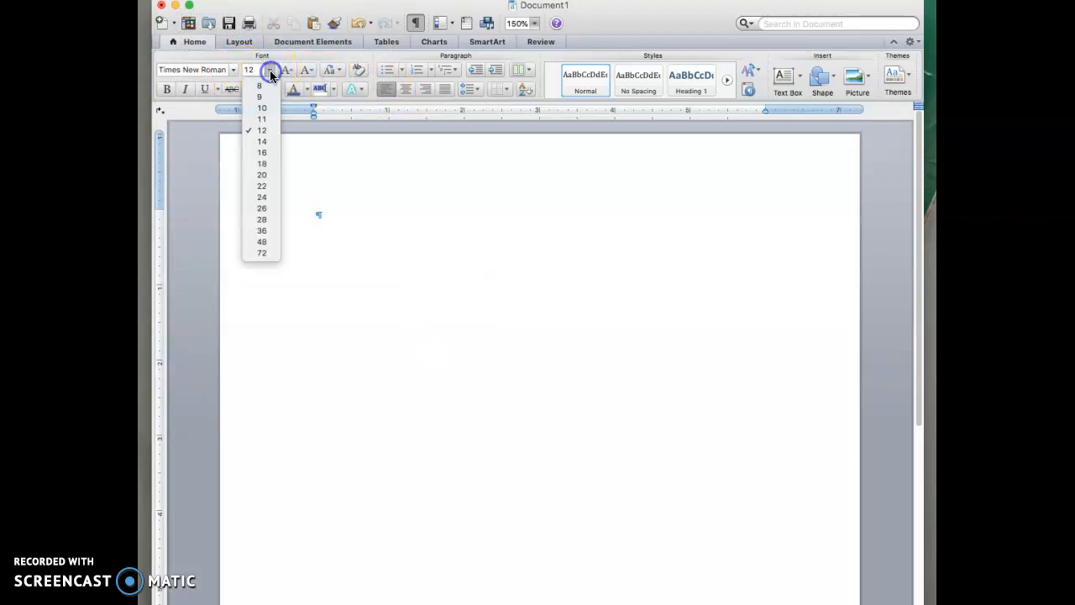
pyautogui.click(266, 130)
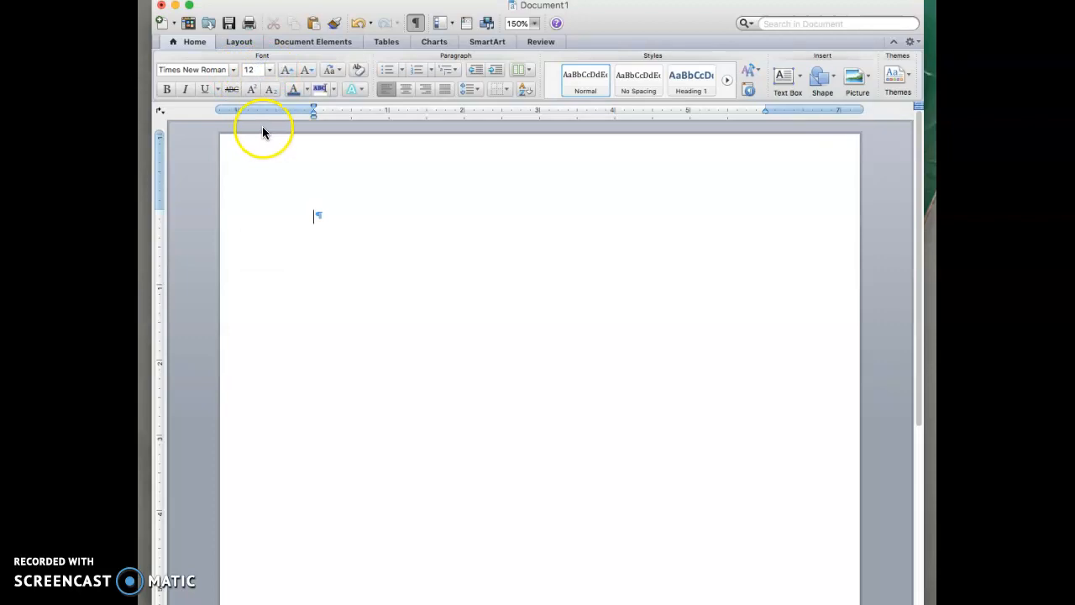
pyautogui.click(477, 89)
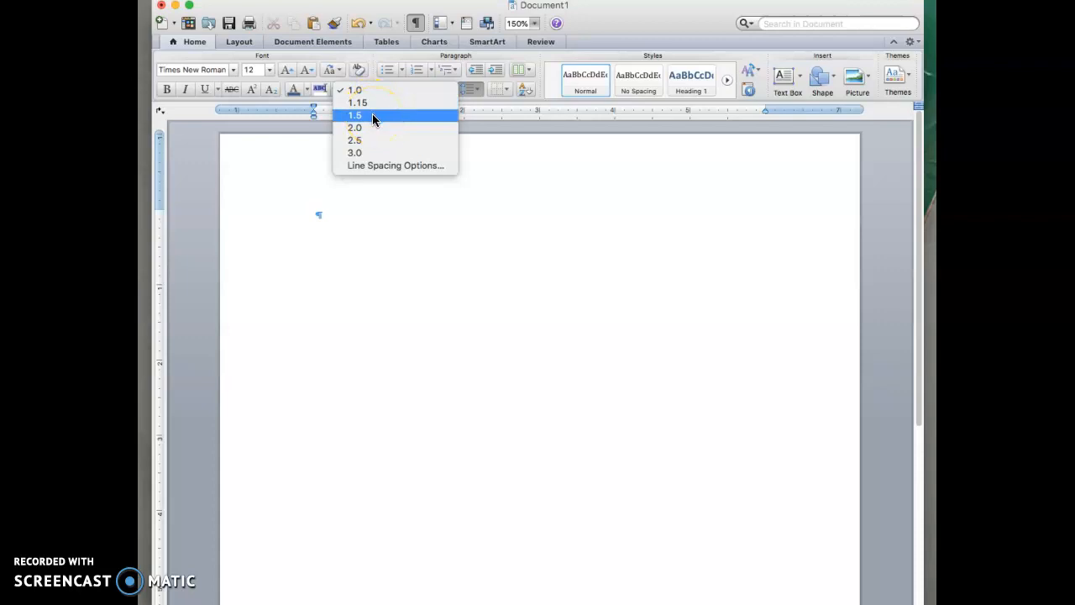
pyautogui.click(389, 165)
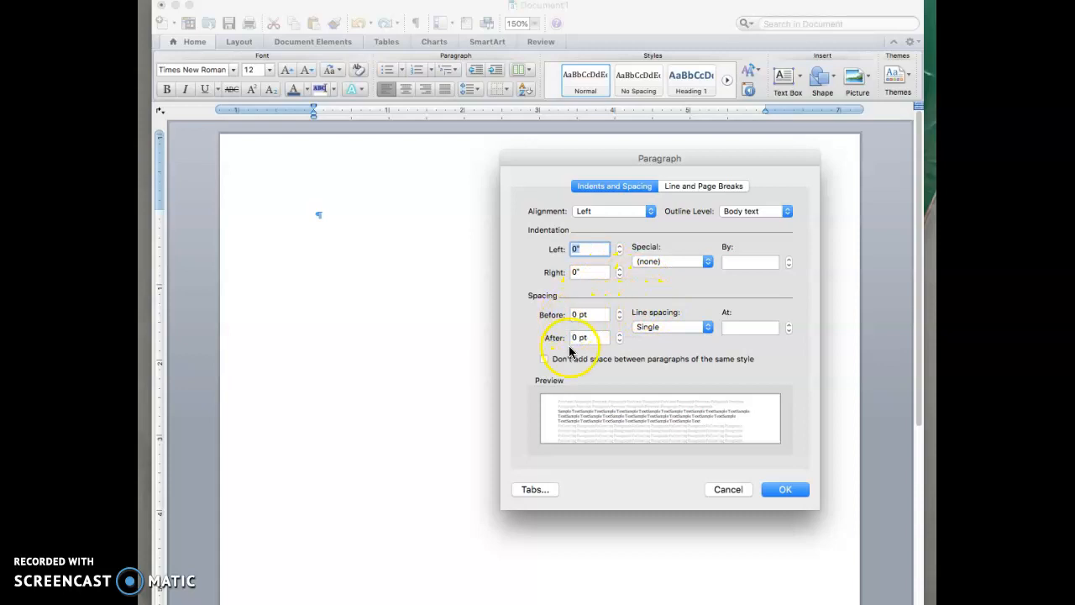
# Set spacing After to 0 pt, line spacing to Double, and check 'Don't add space…'.
pyautogui.click(619, 334)
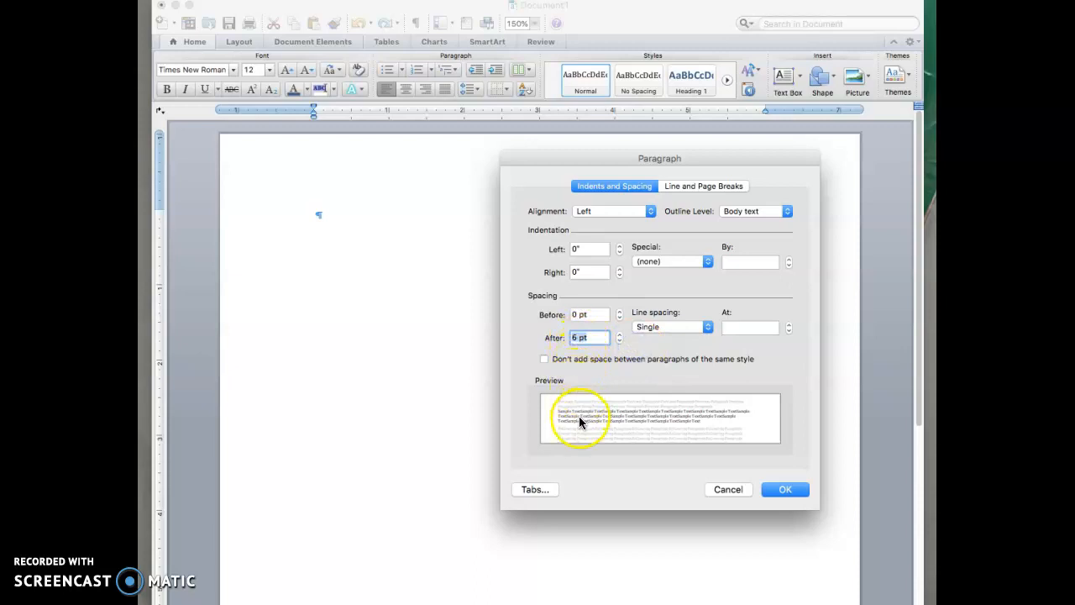
pyautogui.click(619, 341)
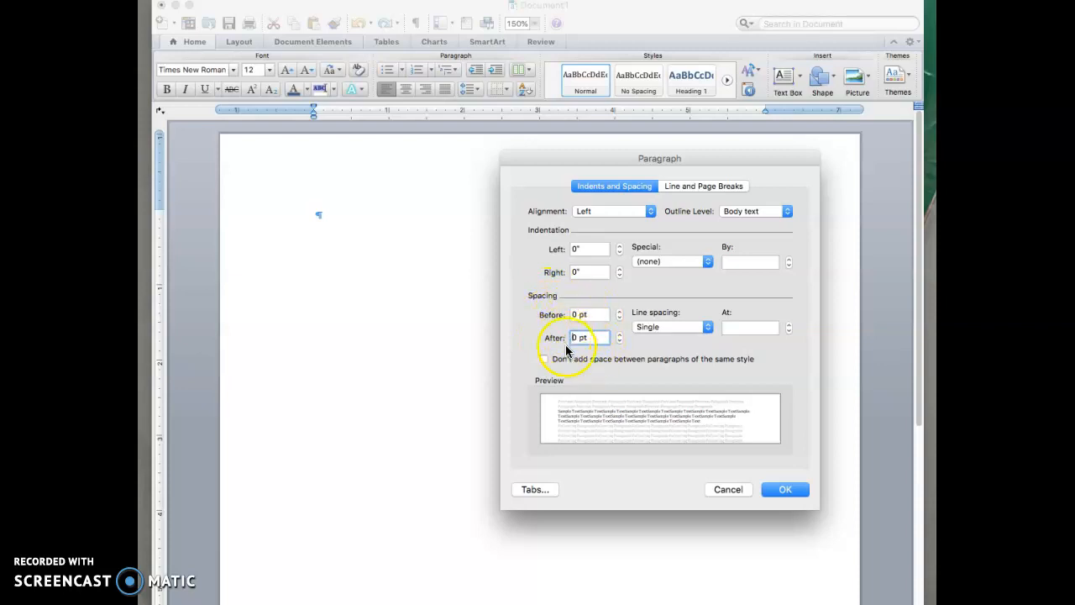
pyautogui.click(662, 326)
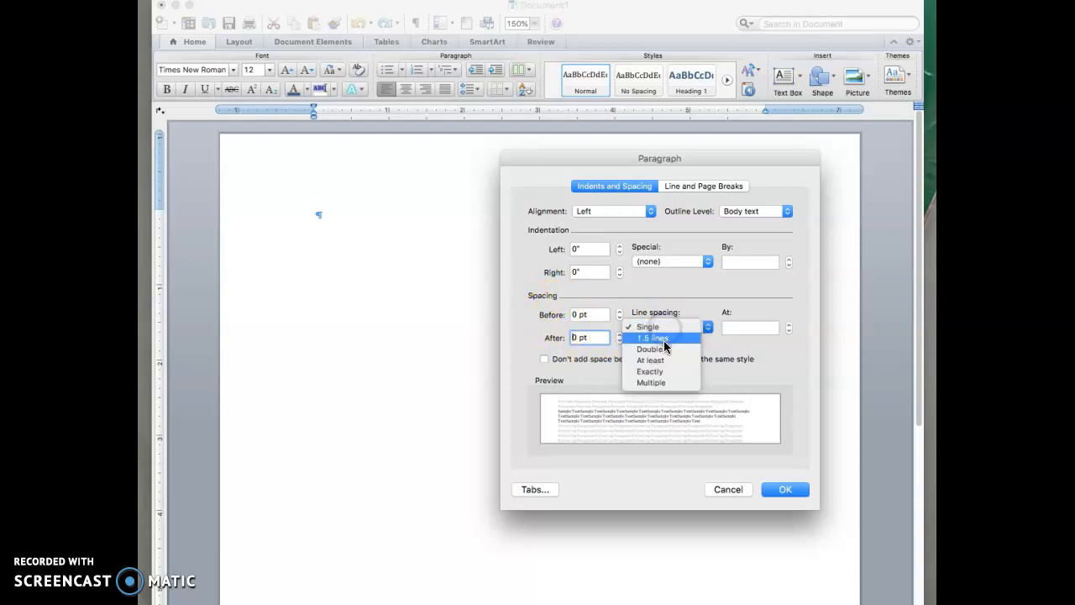
pyautogui.click(664, 348)
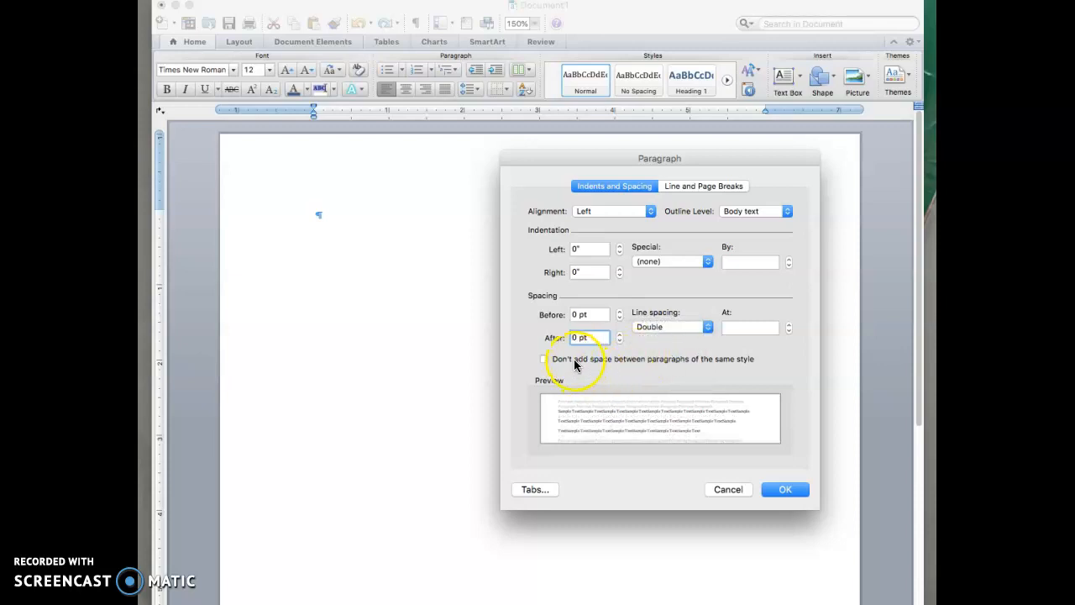
pyautogui.click(544, 359)
pyautogui.click(537, 337)
pyautogui.click(774, 491)
pyautogui.click(784, 495)
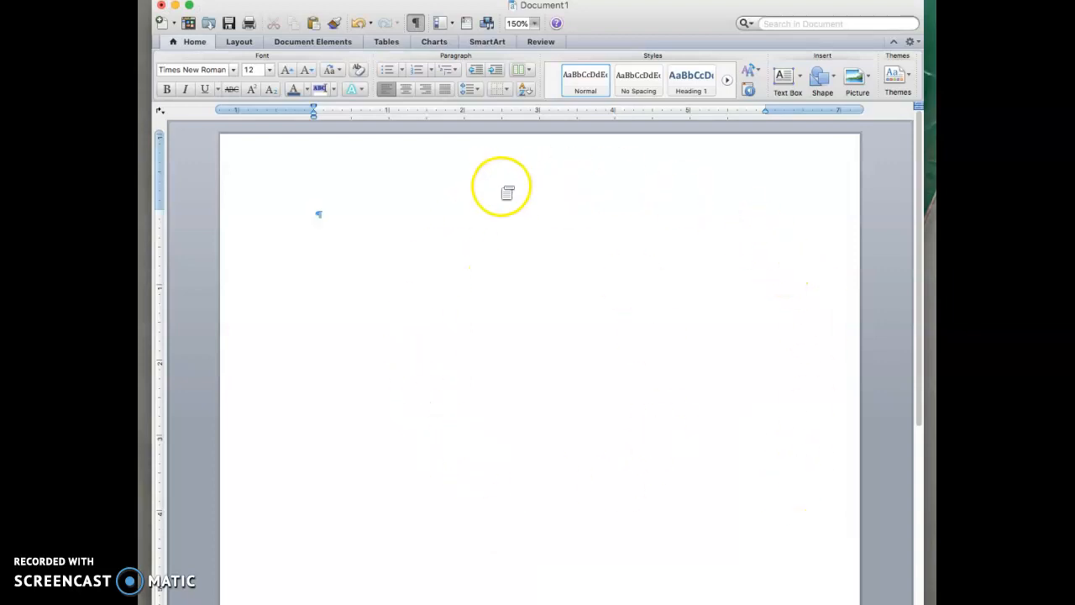
# Reduce the left and right custom margins from 1.25 to 1 inch.
pyautogui.click(240, 42)
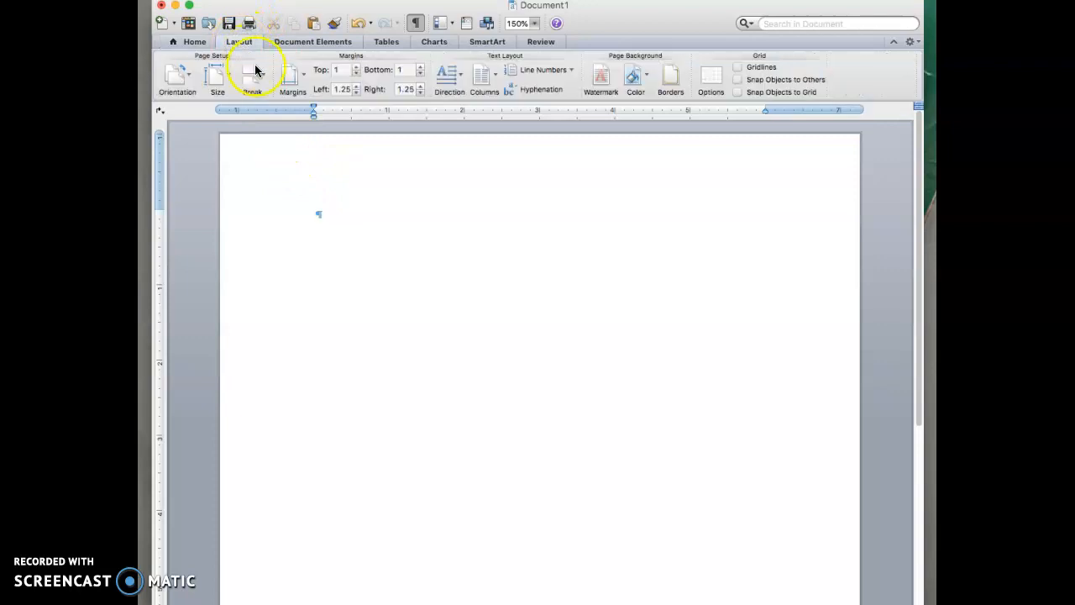
pyautogui.click(300, 82)
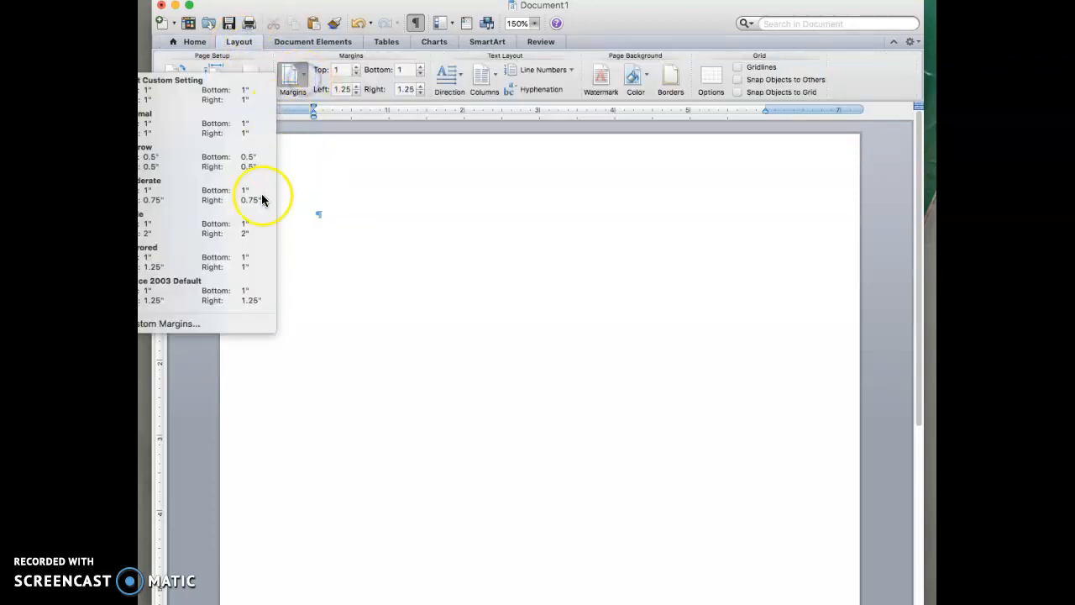
pyautogui.click(206, 322)
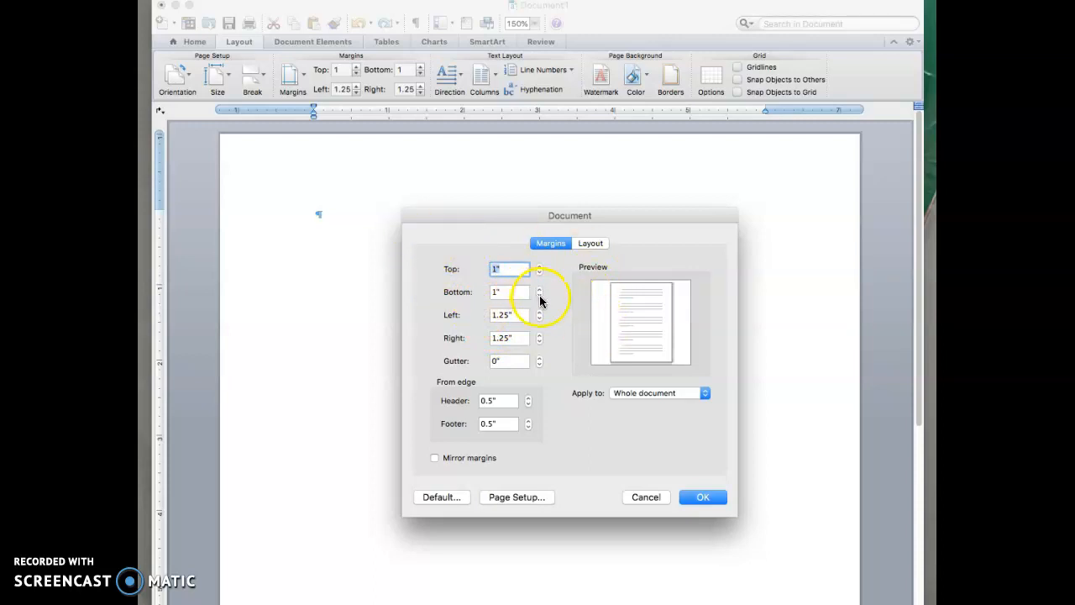
pyautogui.click(538, 318)
pyautogui.click(539, 318)
pyautogui.click(538, 318)
pyautogui.click(539, 341)
pyautogui.click(538, 341)
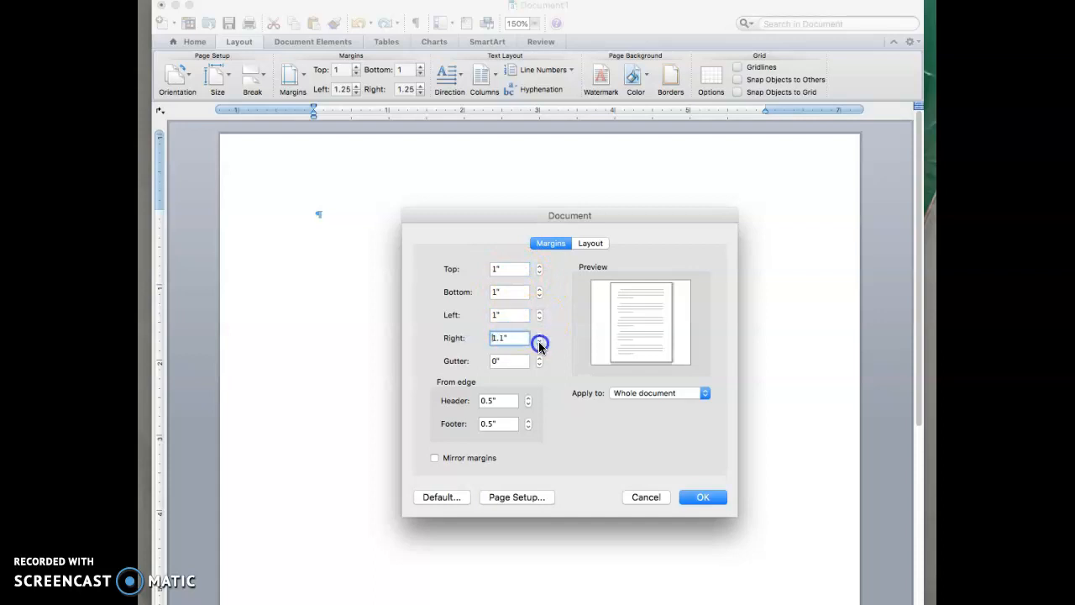
pyautogui.click(539, 341)
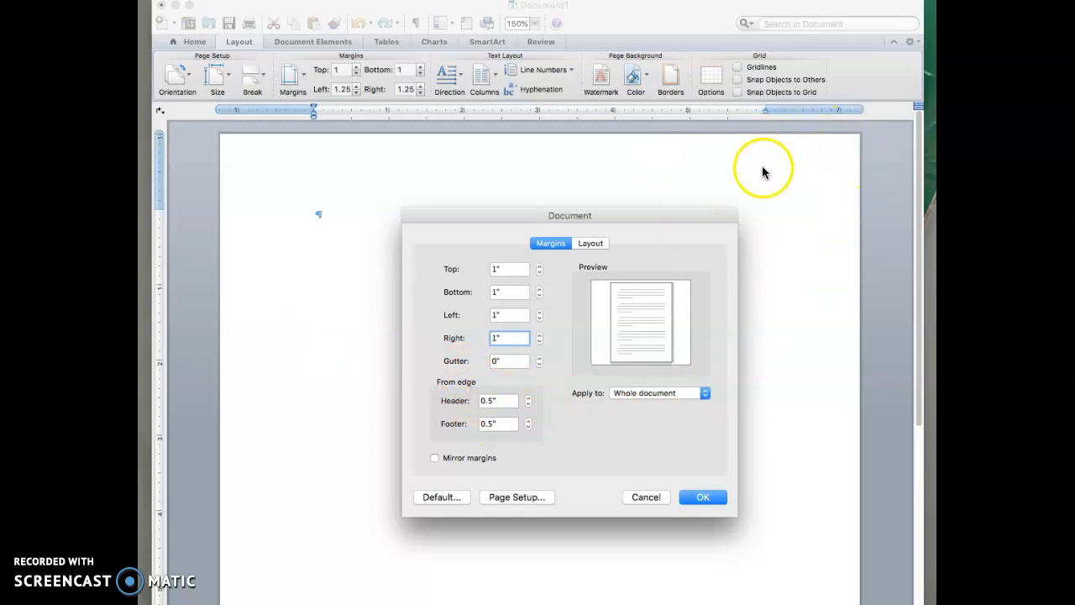
pyautogui.click(705, 501)
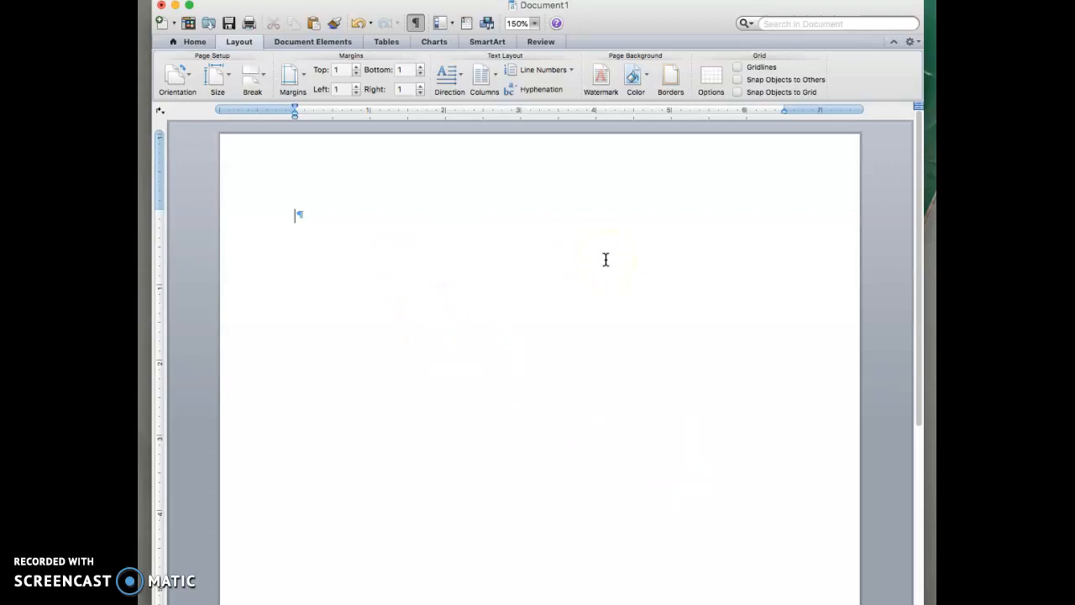
# Type the heading lines Name, Instructor, Class and Date, then add Title below Date.
pyautogui.write('Name')
pyautogui.write('Instructo')
pyautogui.write('r ')
pyautogui.write('Class ')
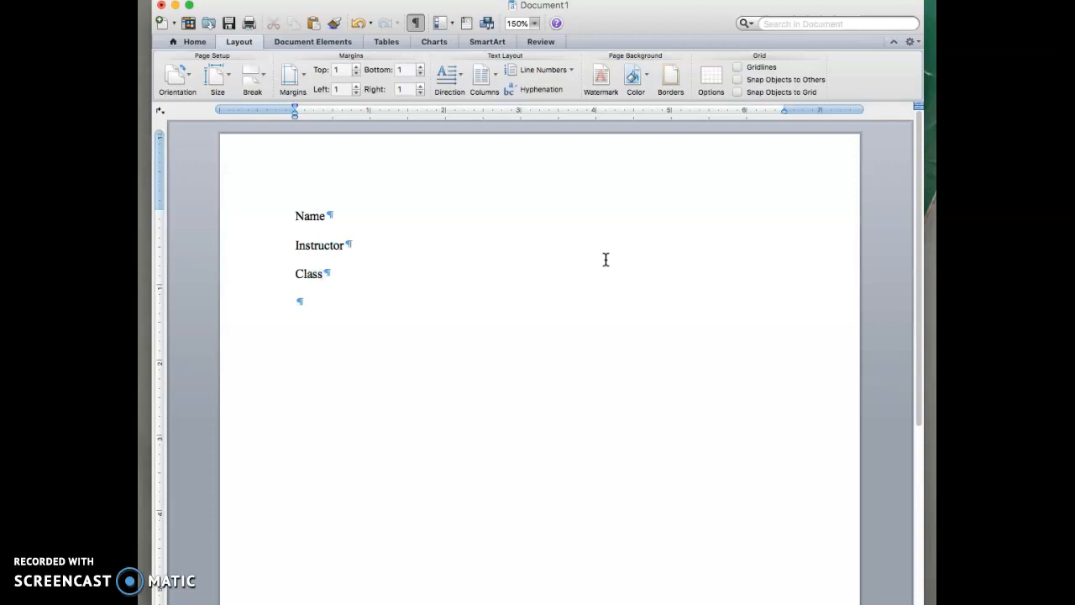
pyautogui.write('Date')
pyautogui.click(316, 301)
pyautogui.click(198, 41)
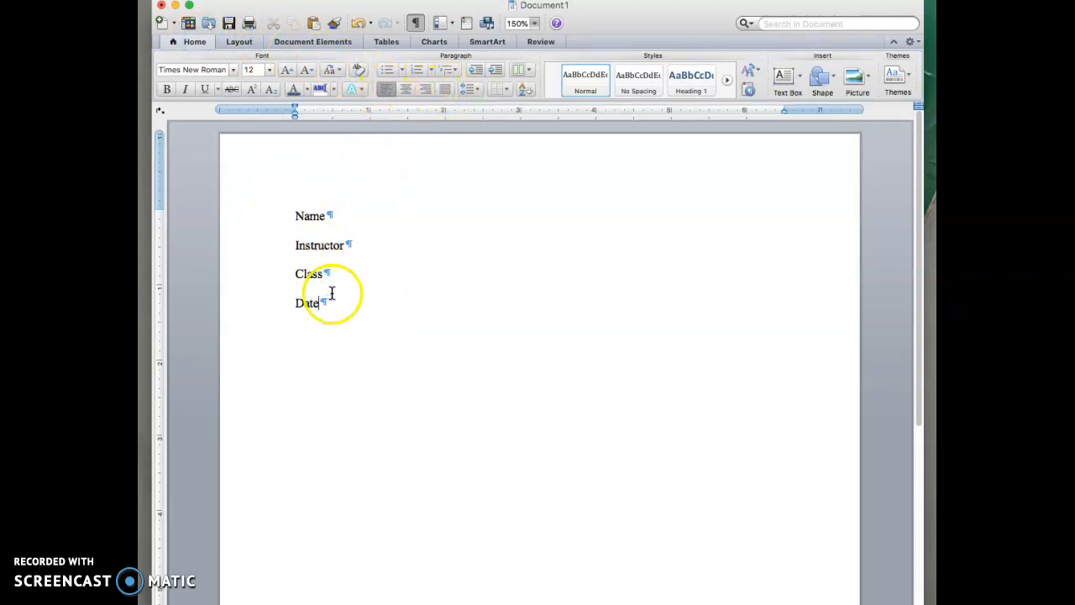
pyautogui.click(401, 247)
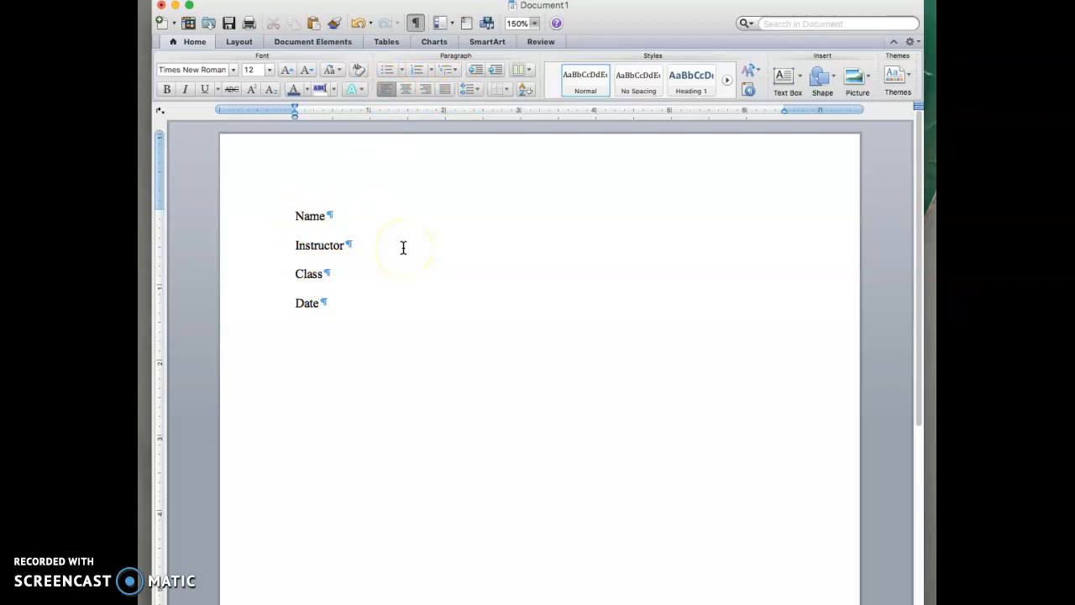
pyautogui.write('Title')
# Centre the Title line and set the following paragraph back to left alignment.
pyautogui.click(407, 91)
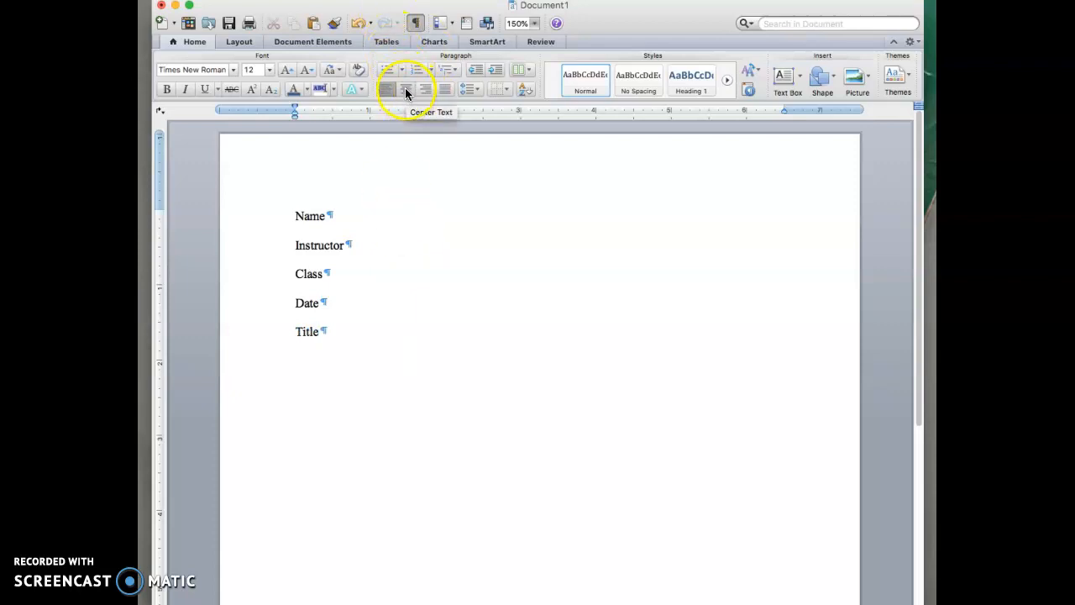
pyautogui.click(405, 90)
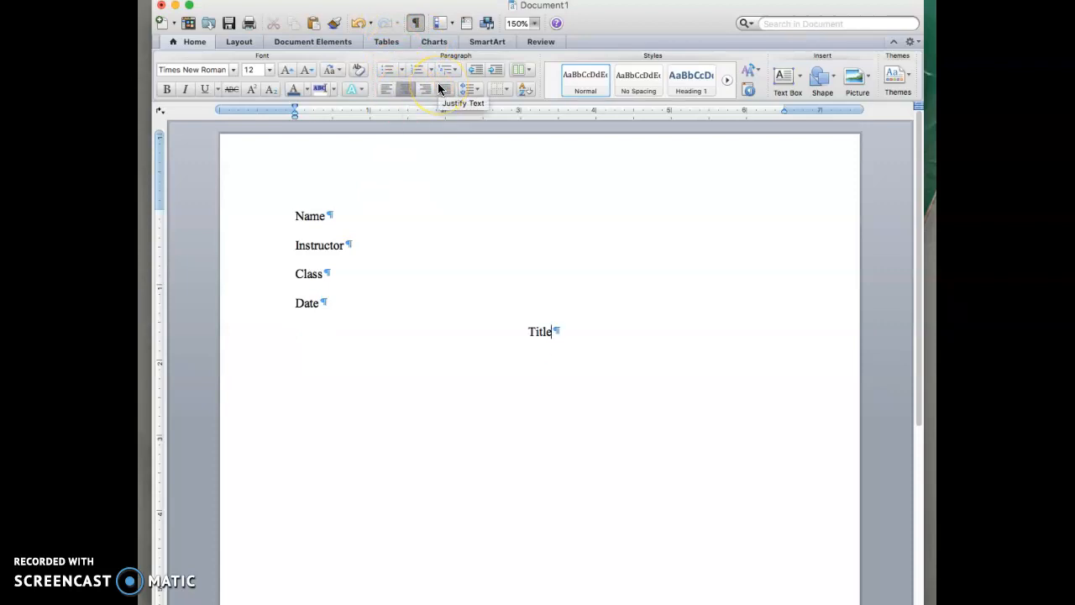
pyautogui.click(384, 90)
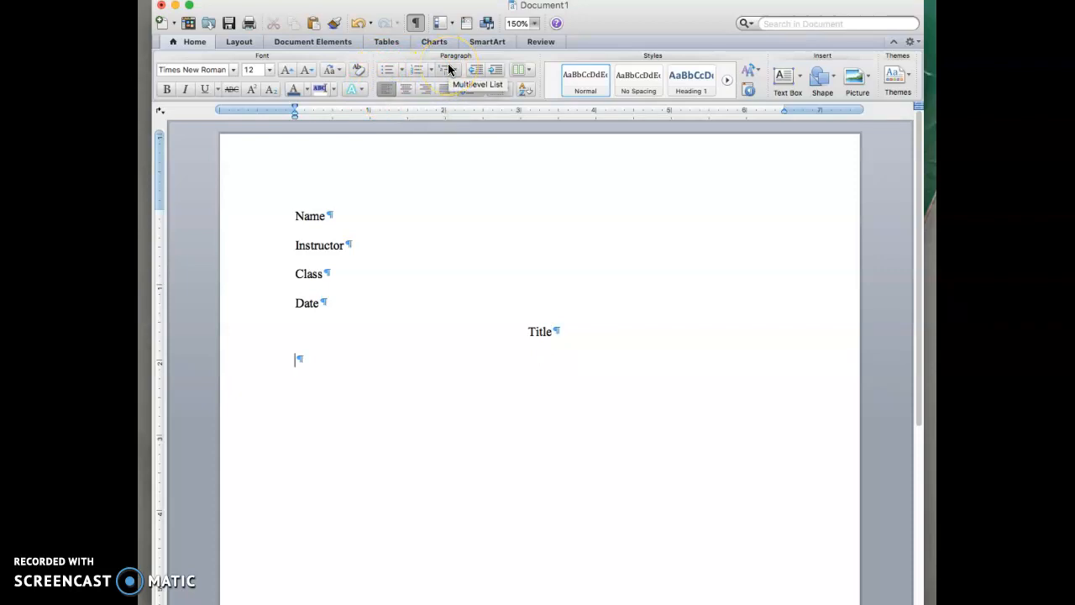
# Type the first body paragraph, from 'It was a dark and stormy night' to 'end them.'.
pyautogui.write('It was a dark and stormy nigh')
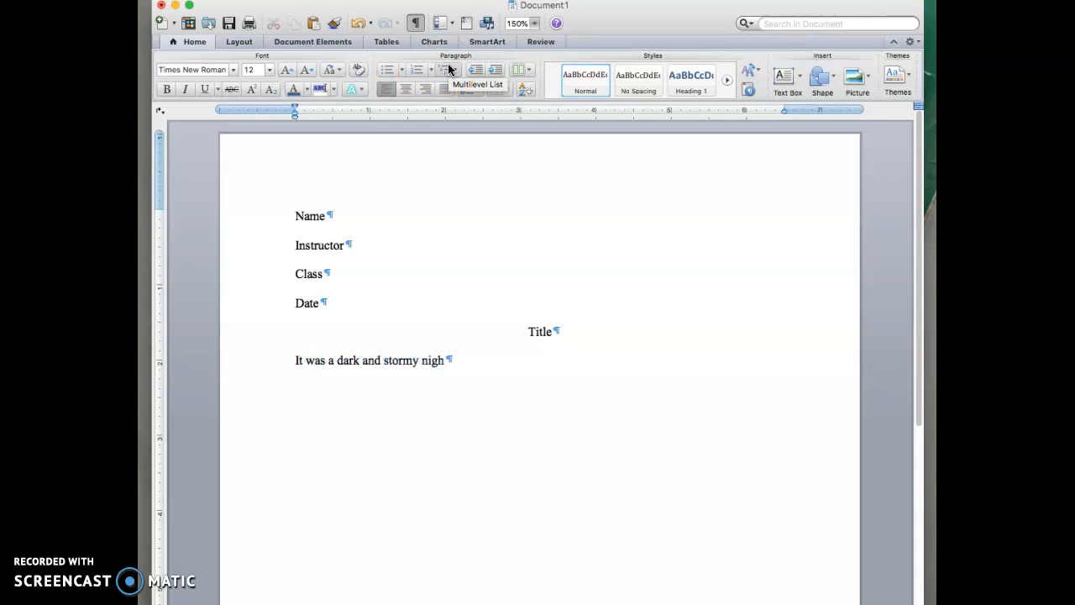
pyautogui.write('t. The ')
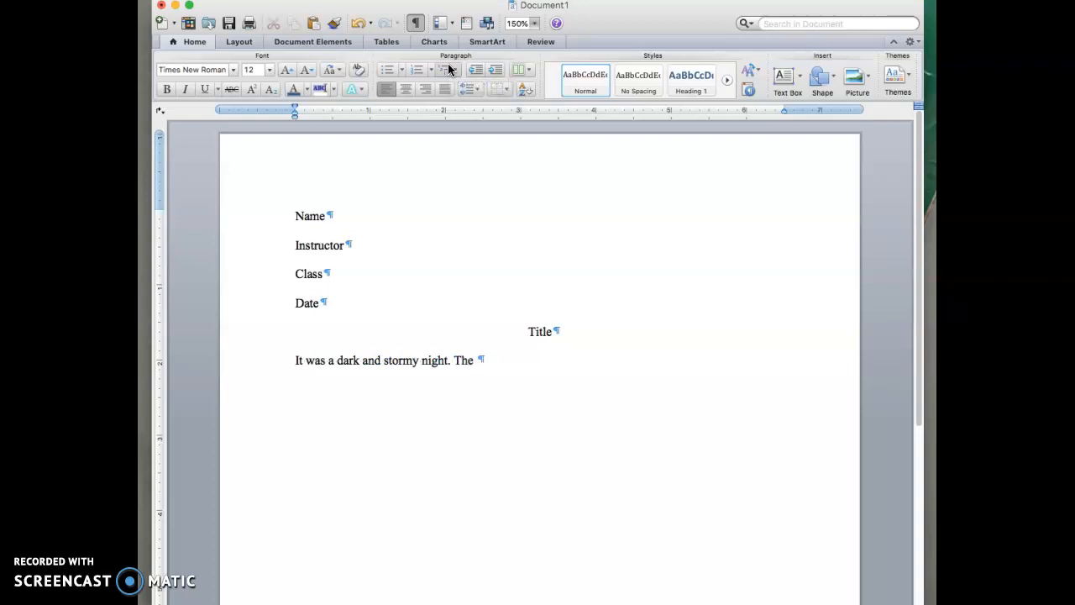
pyautogui.write('Clouds that loured upo')
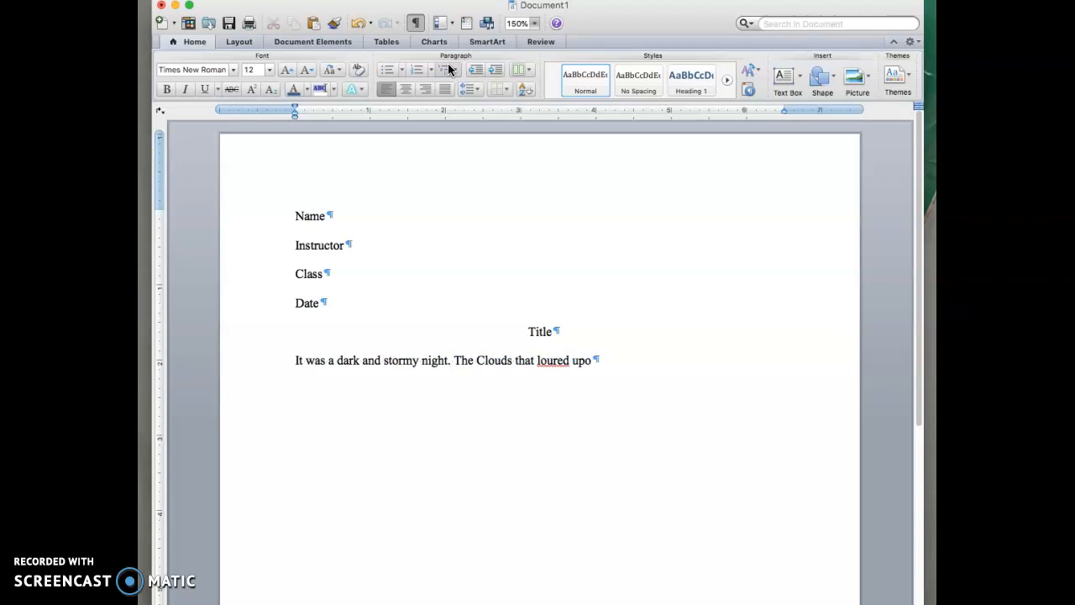
pyautogui.write('n our hous')
pyautogui.write('e were the ')
pyautogui.write('winter of ou')
pyautogui.write('t')
pyautogui.press('BackSpace')
pyautogui.write('r discontent')
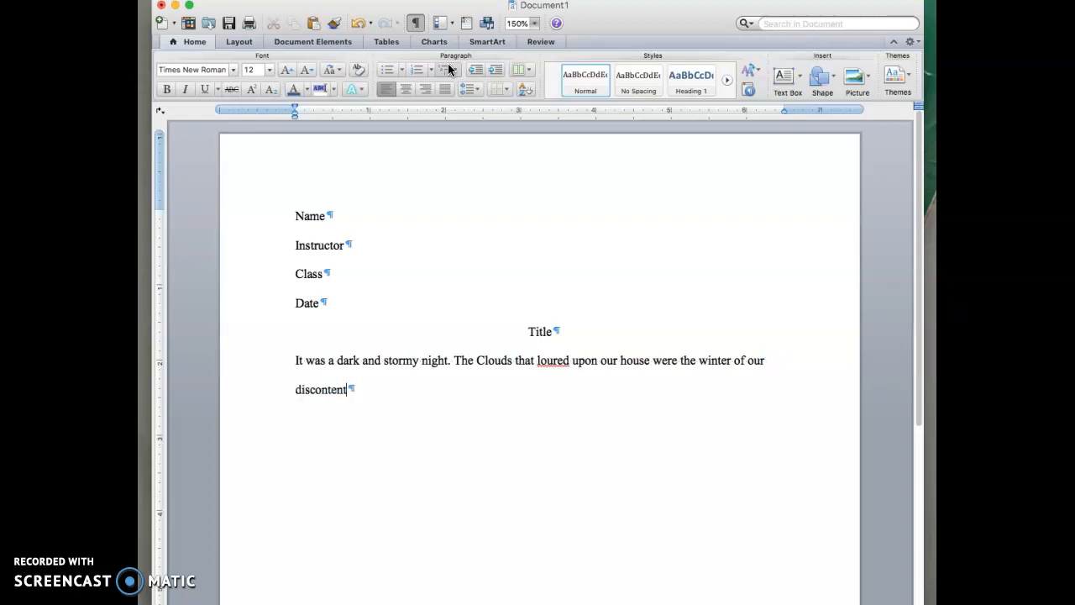
pyautogui.write('. To be or not to be, that is the question. Whether tis n')
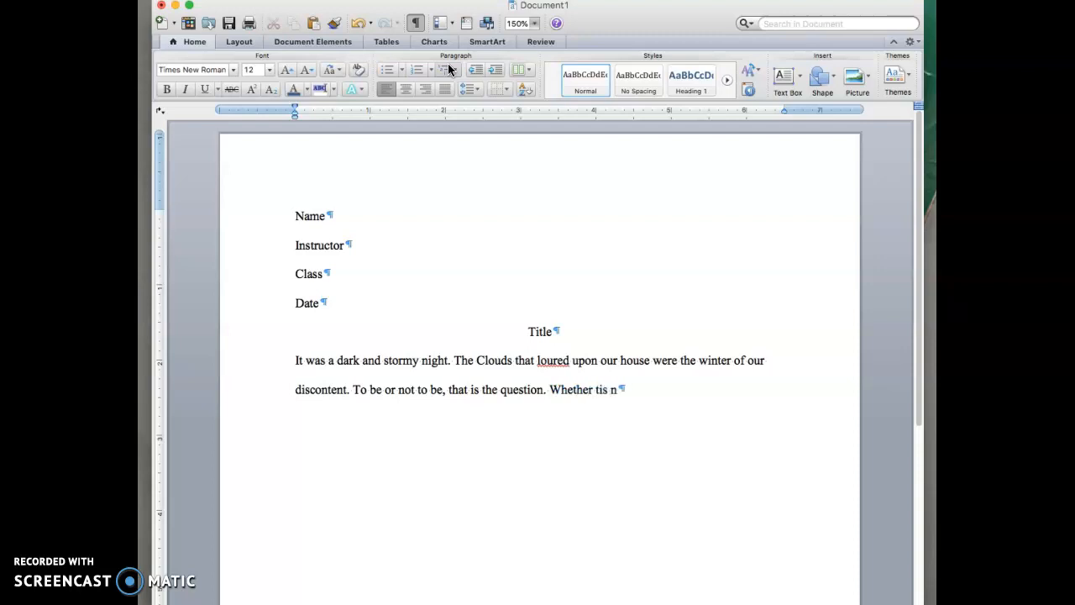
pyautogui.write('obler in the mind t')
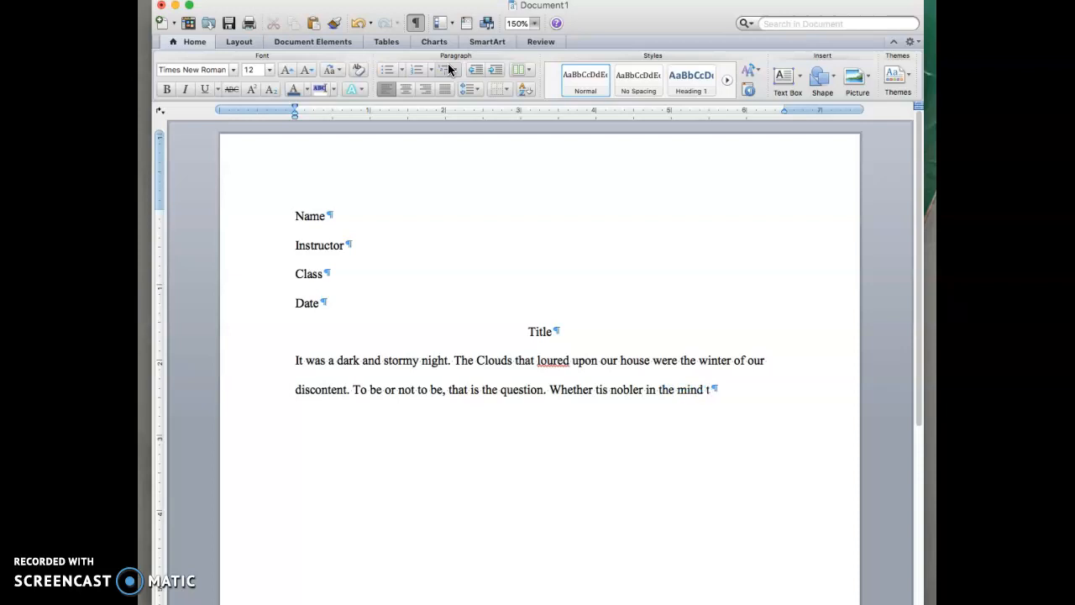
pyautogui.write('o suffer')
pyautogui.write(' the')
pyautogui.write(' slings and ar')
pyautogui.write('rows o')
pyautogui.write('f outragr')
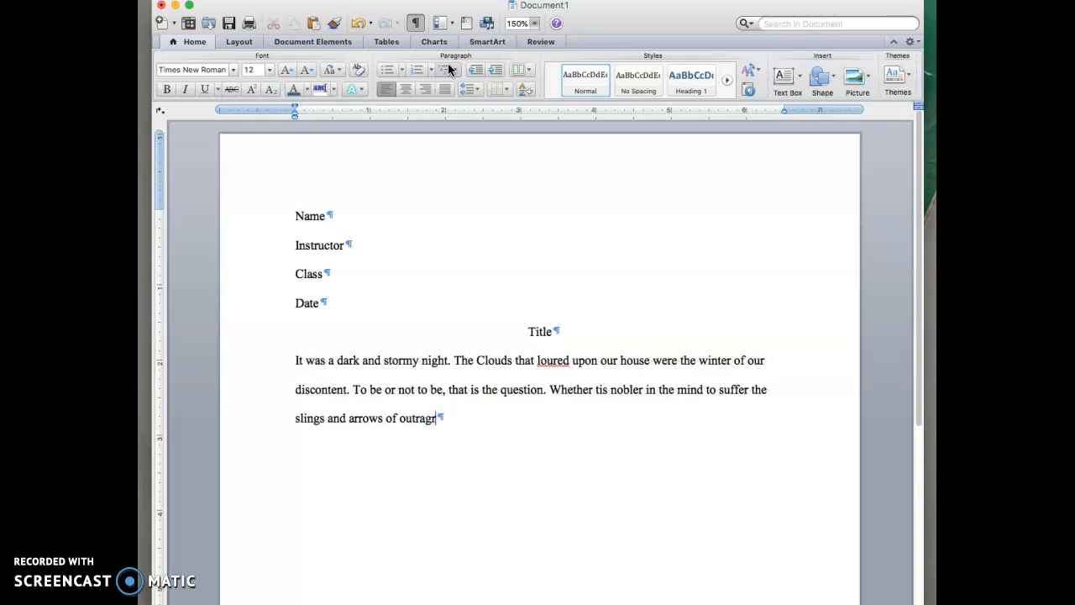
pyautogui.press('BackSpace')
pyautogui.write('eous fortune or to take arms')
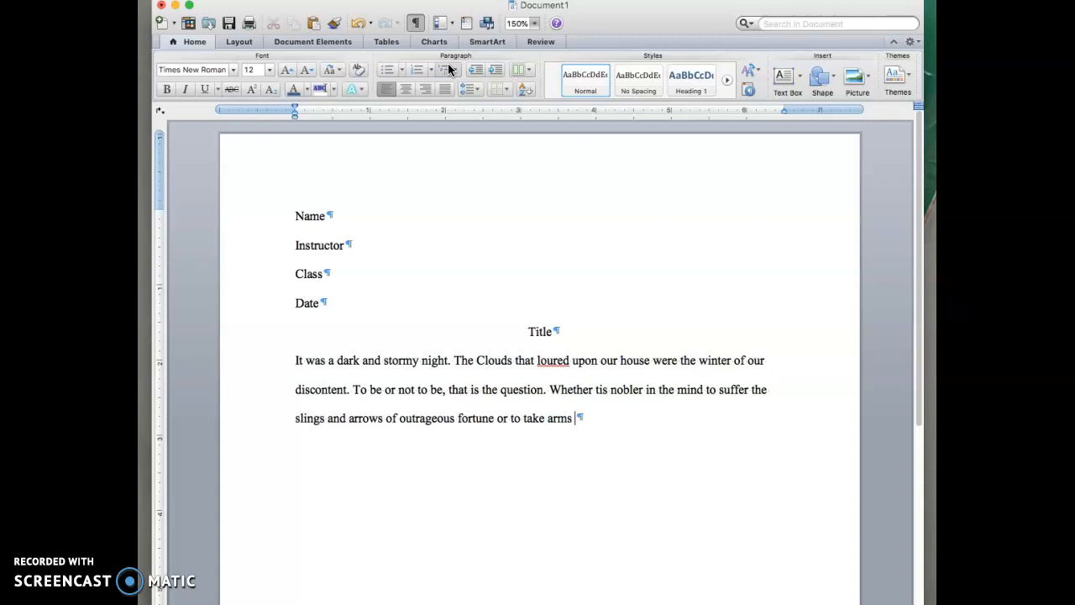
pyautogui.write('gan')
pyautogui.press('BackSpace')
pyautogui.write('inst a sea of troubles and, bny oppi')
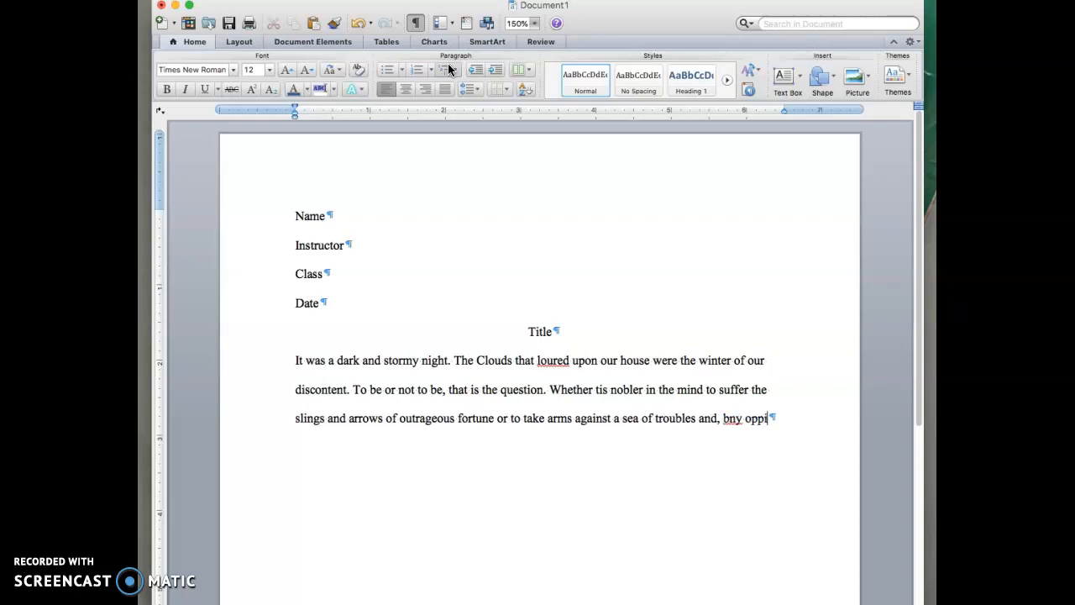
pyautogui.press('BackSpace')
pyautogui.press('BackSpace')
pyautogui.press('BackSpace')
pyautogui.press('BackSpace')
pyautogui.write('y opposi')
pyautogui.write('ng, end them.')
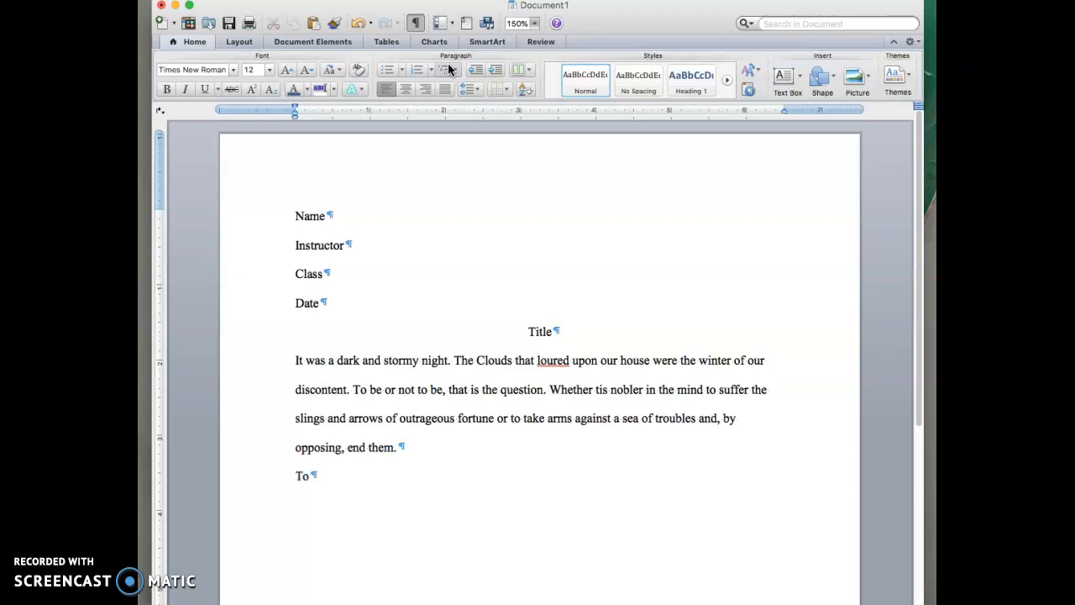
# Type the second paragraph, 'To die, to sleep…', ending 'shuffled off this mortal coil?'.
pyautogui.write('die, to dleep. To sleep, per')
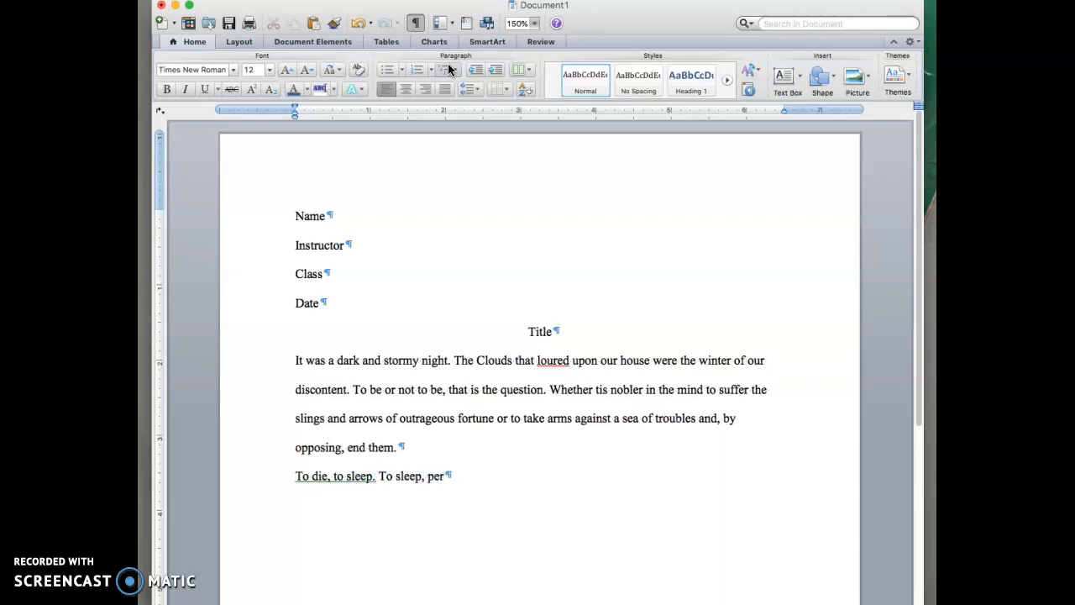
pyautogui.write('chance to dream')
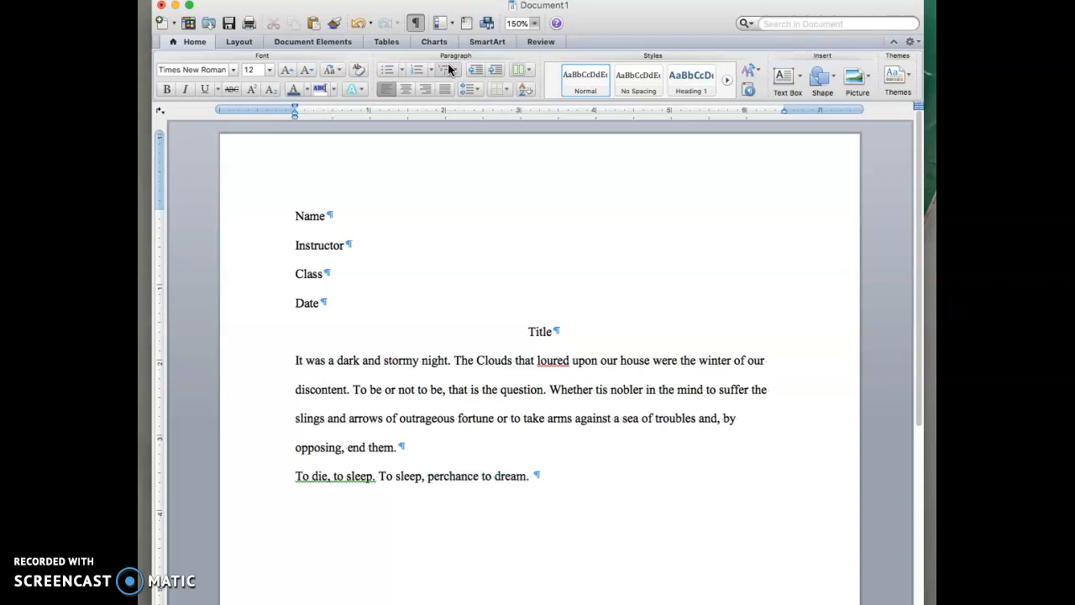
pyautogui.write('. S')
pyautogui.write('A')
pyautogui.write('y, th')
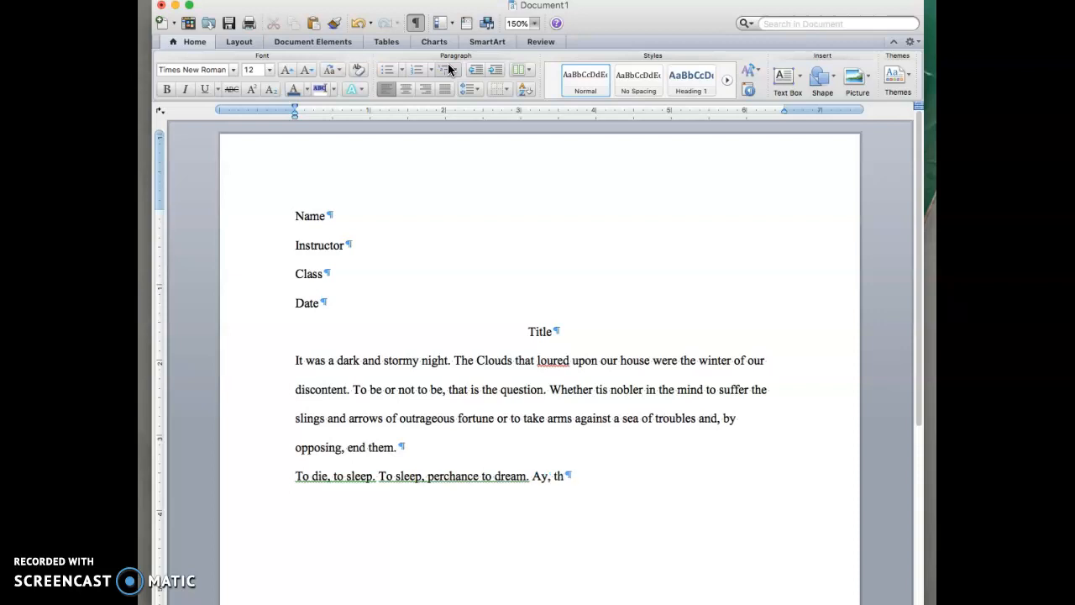
pyautogui.write("ere's therub. For inthat sleep")
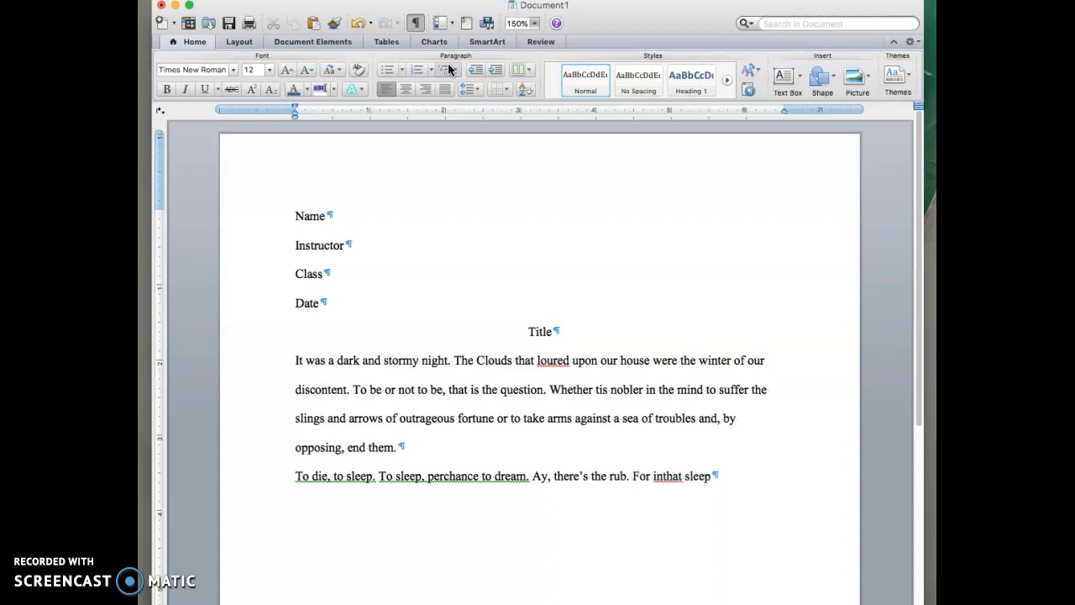
pyautogui.write(' of death what dr')
pyautogui.write('eam')
pyautogui.write('s may come wh')
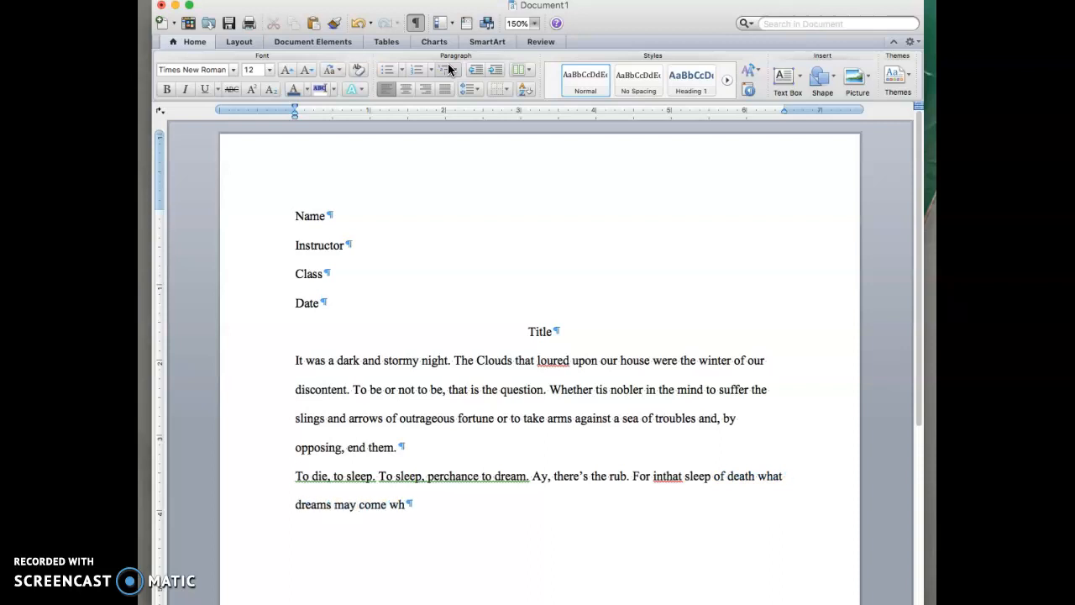
pyautogui.write('en we have sg')
pyautogui.press('BackSpace')
pyautogui.write('huffled')
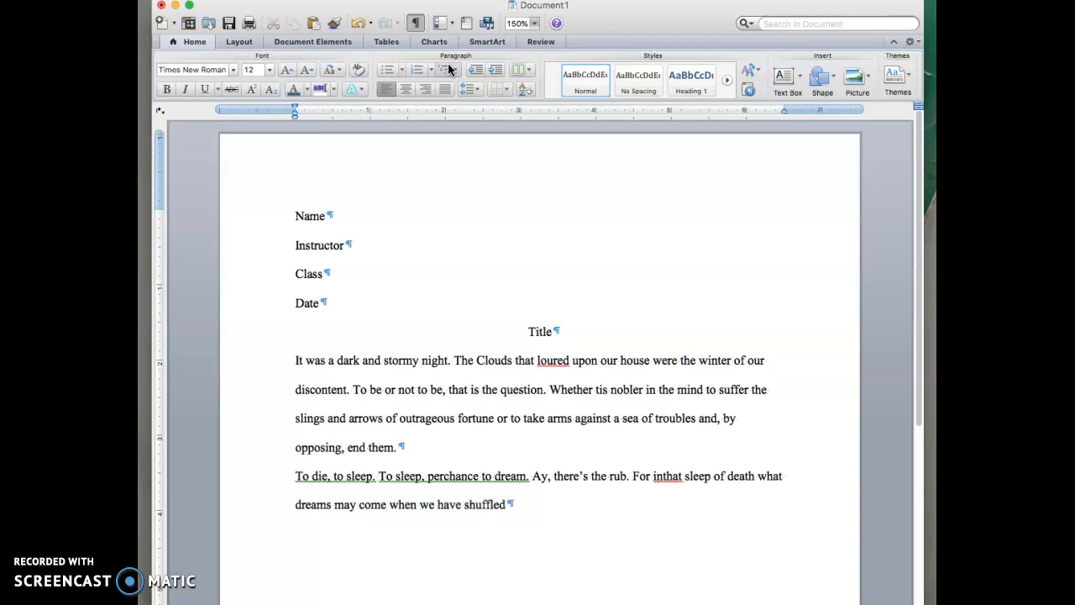
pyautogui.write(' off this mortal coil?')
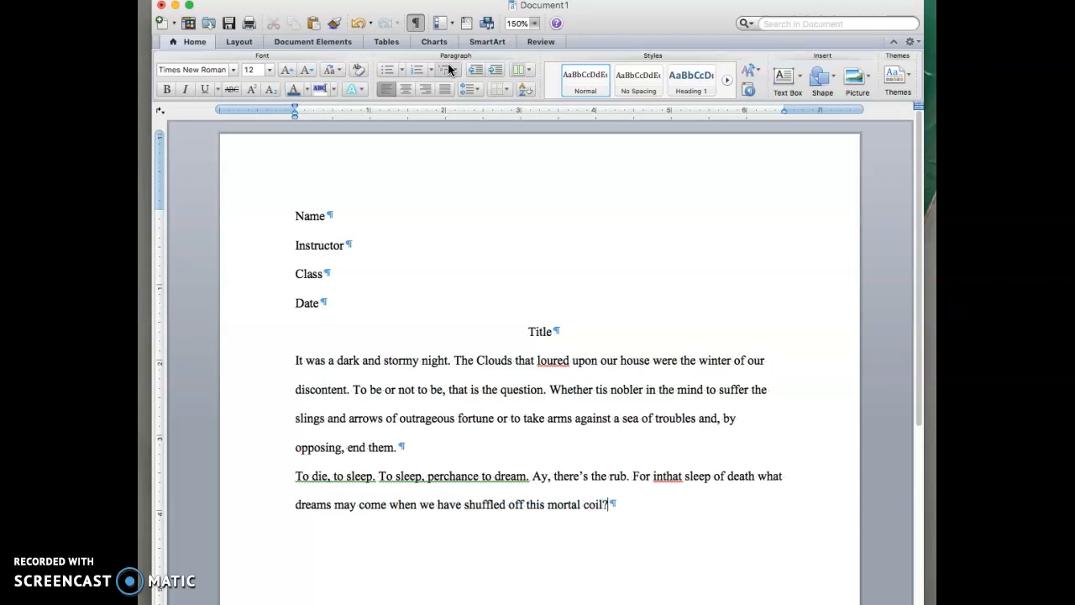
# Split 'inthat' into 'in that' and ignore the two grammar flags and the 'loured' spelling flag.
pyautogui.click(661, 476)
pyautogui.rightClick(498, 476)
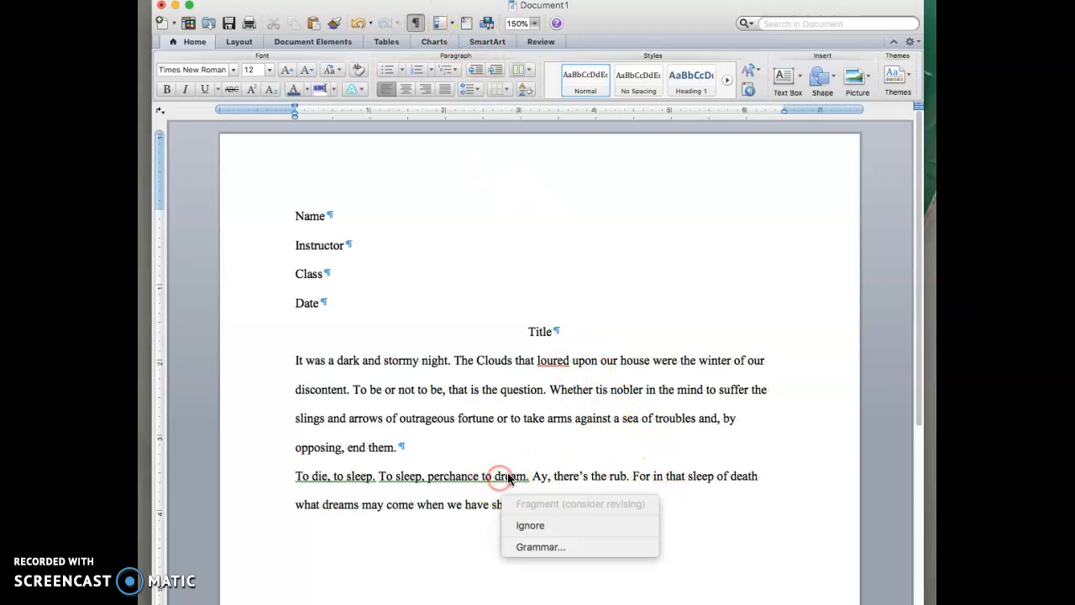
pyautogui.click(531, 525)
pyautogui.rightClick(354, 480)
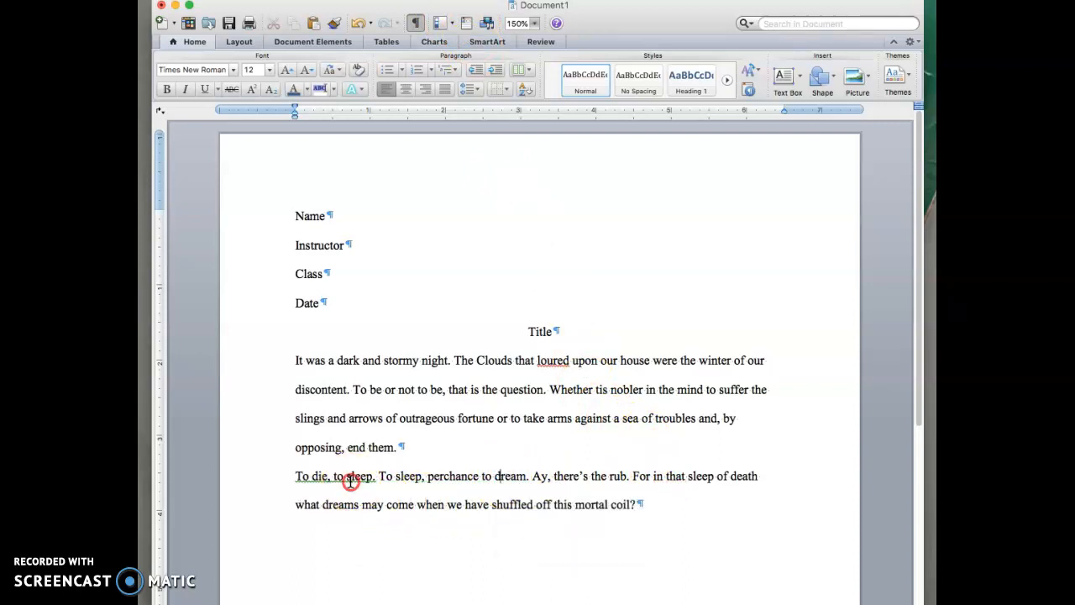
pyautogui.click(383, 525)
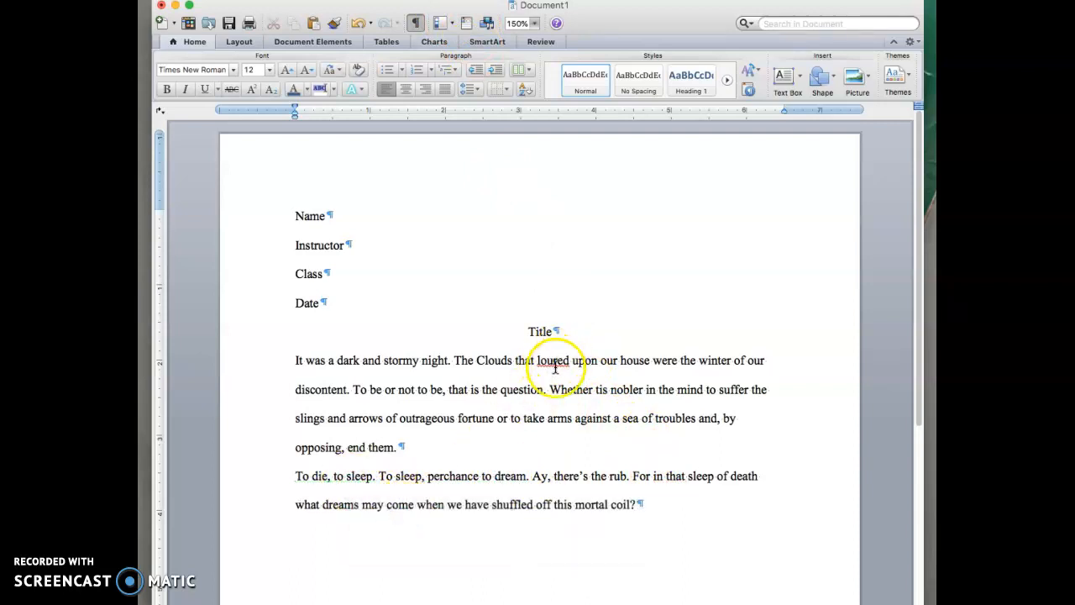
pyautogui.rightClick(554, 365)
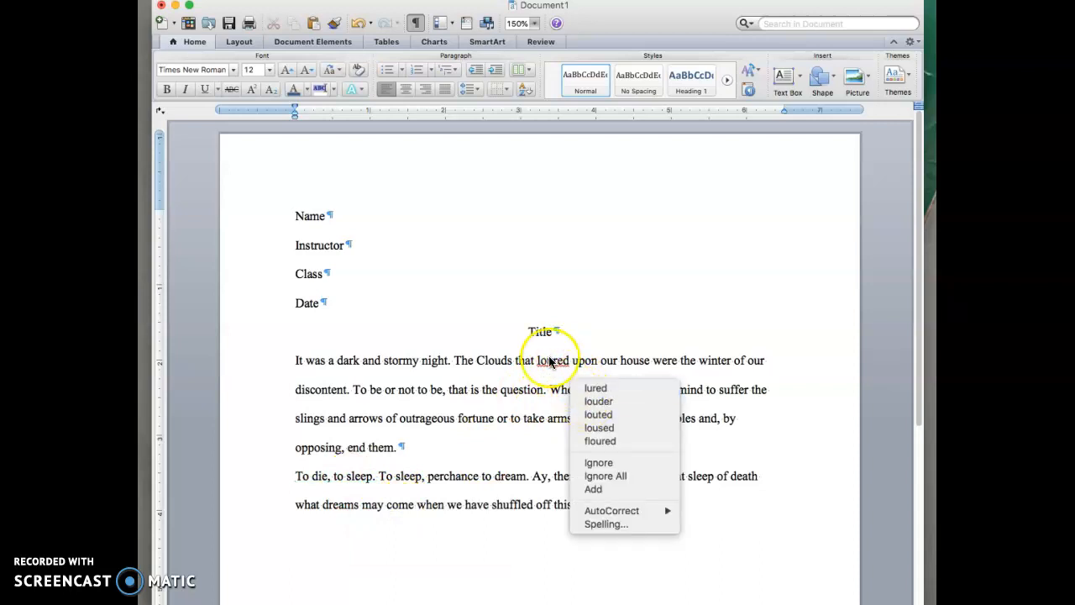
pyautogui.click(600, 461)
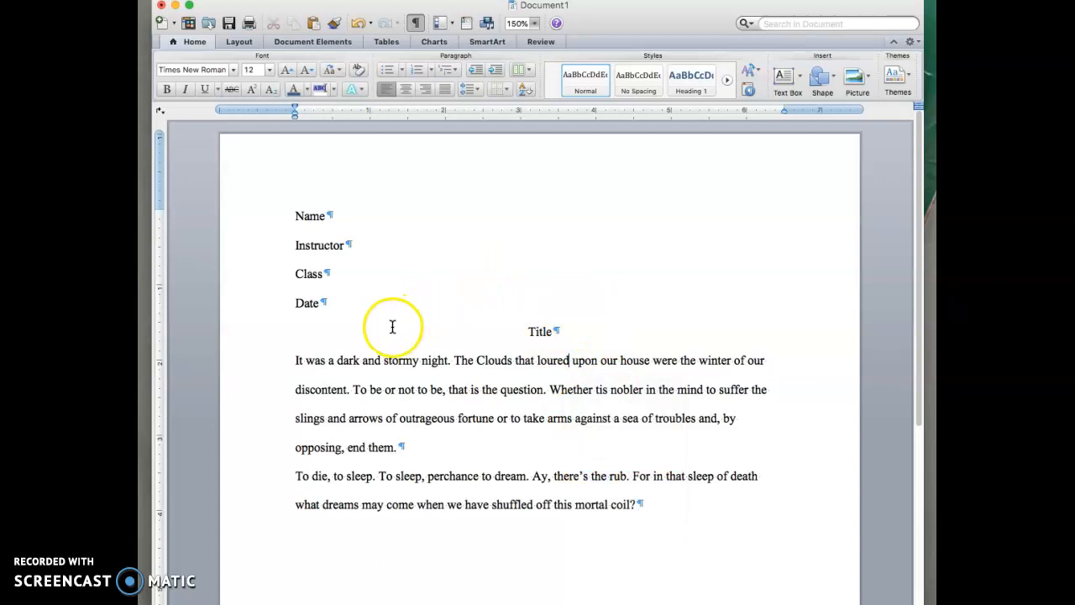
pyautogui.click(297, 360)
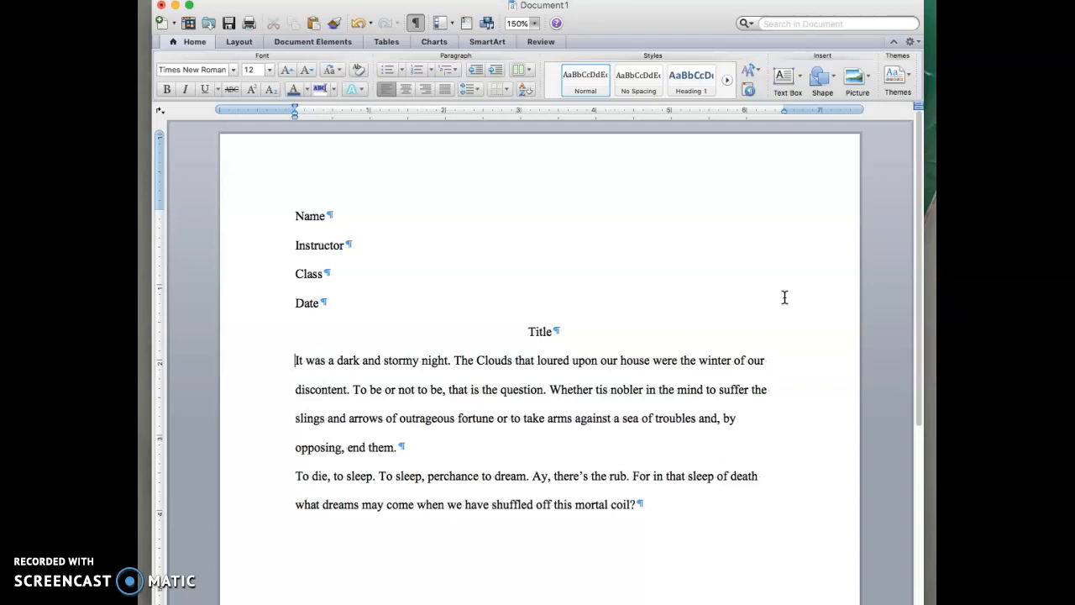
# Indent the first line of both body paragraphs and add an empty paragraph after 'coil?'.
pyautogui.press('Tab')
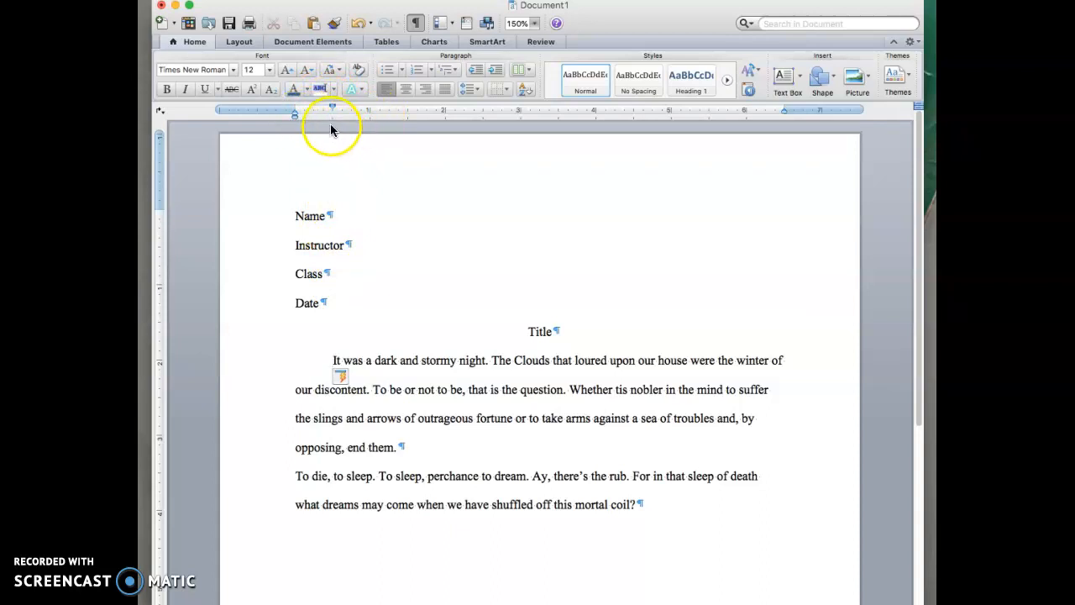
pyautogui.click(293, 478)
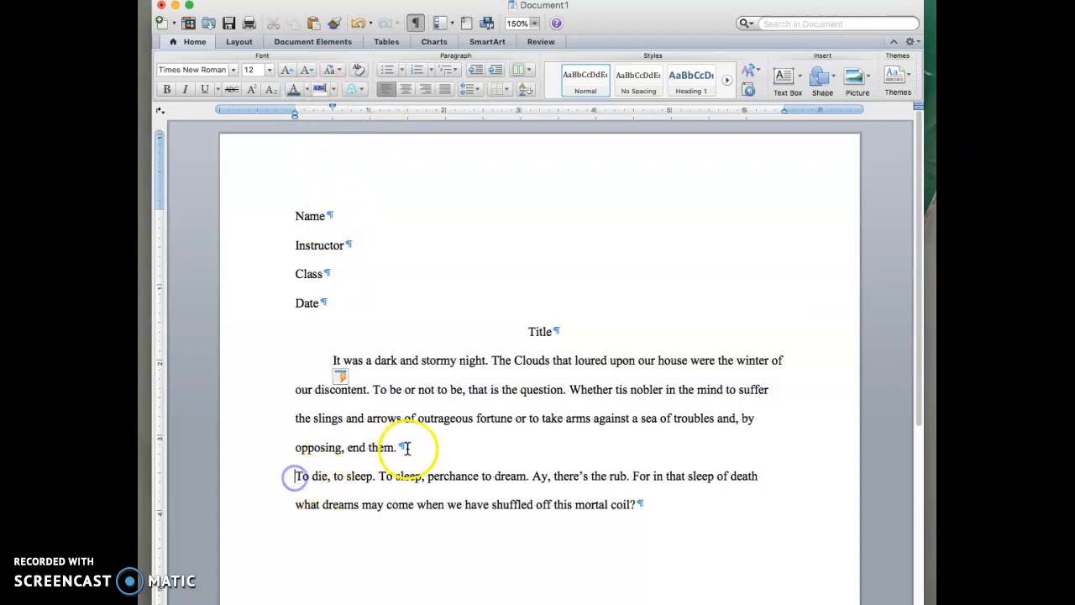
pyautogui.press('Tab')
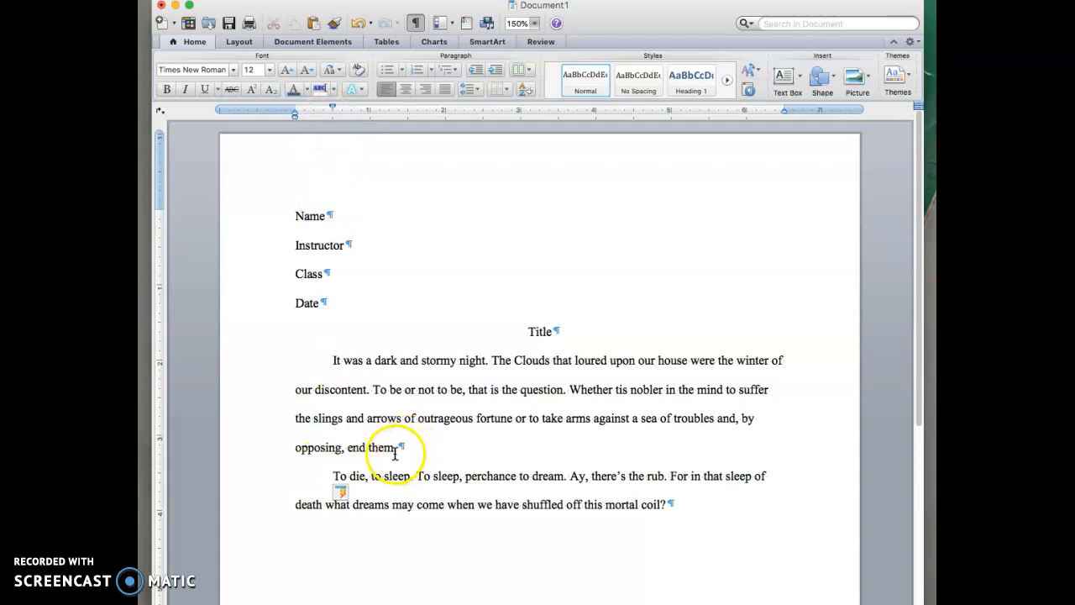
pyautogui.click(680, 503)
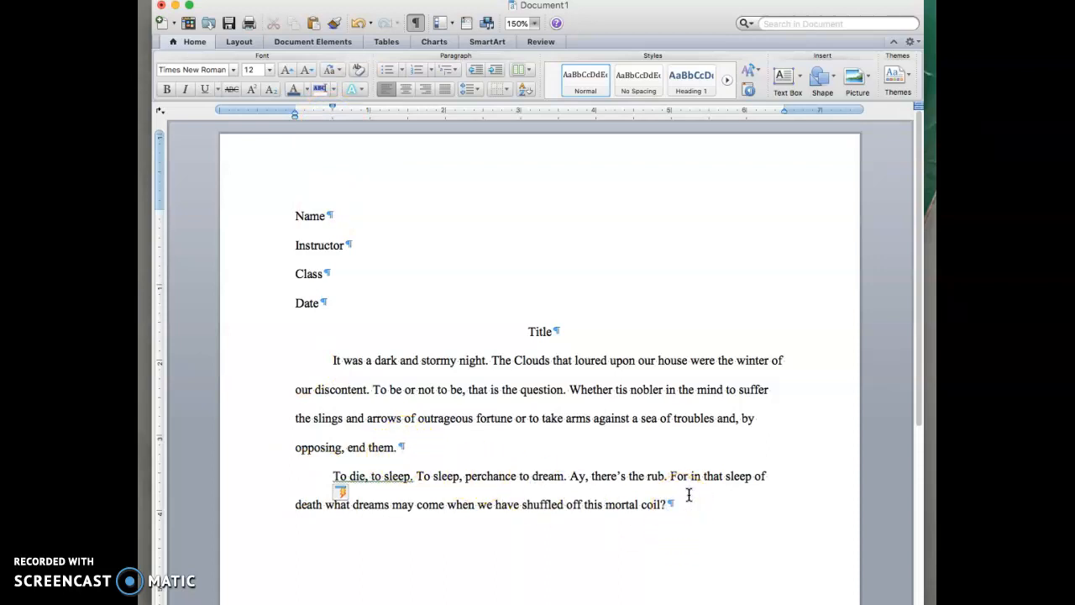
pyautogui.press('Return')
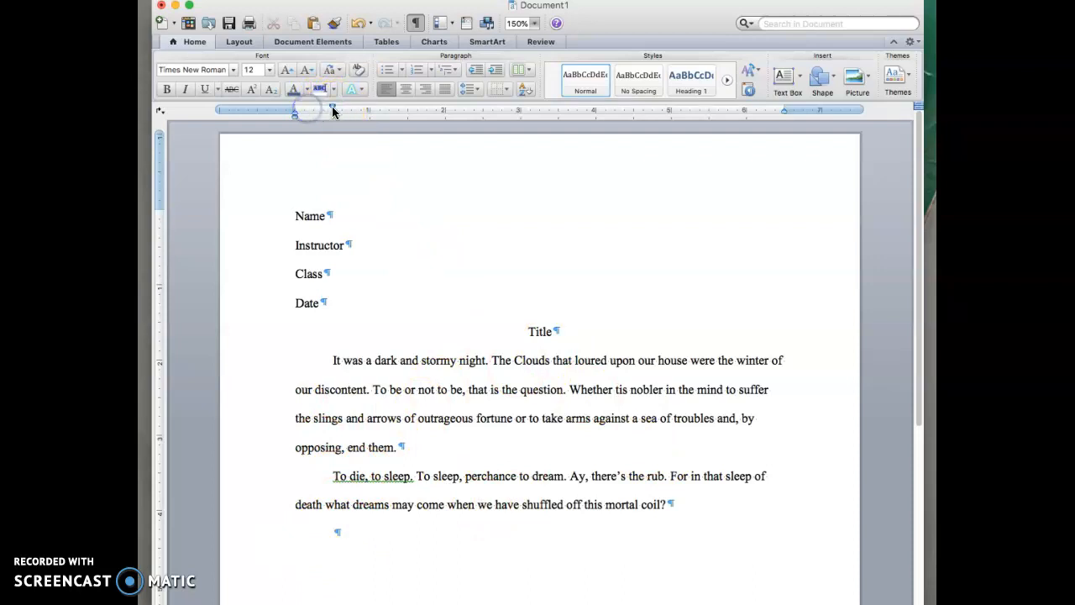
pyautogui.moveTo(332, 111)
pyautogui.mouseDown()
pyautogui.moveTo(313, 110)
pyautogui.moveTo(333, 111)
pyautogui.mouseUp()
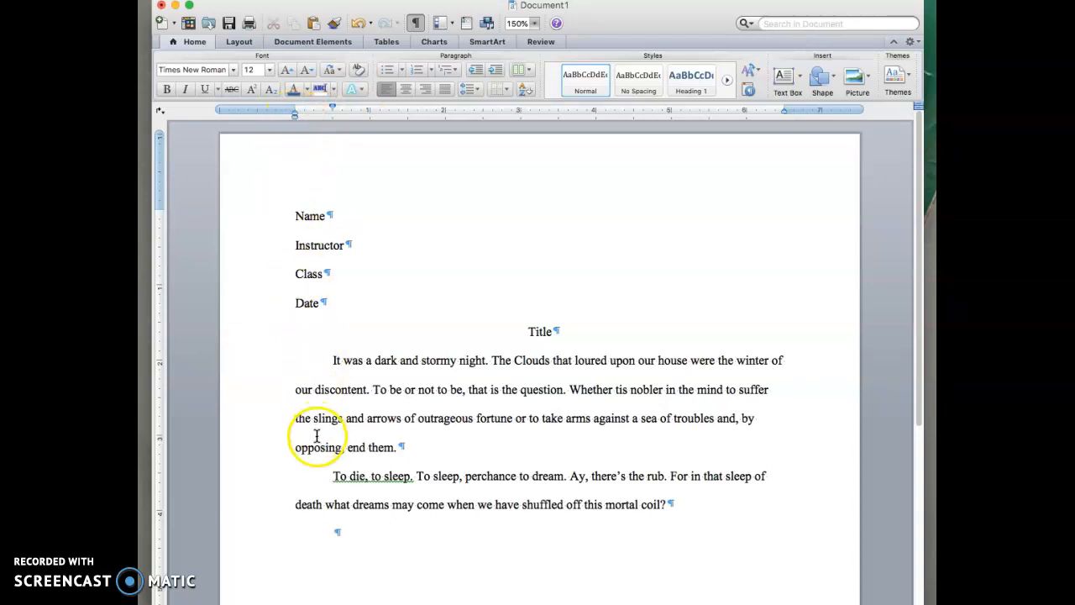
# Change 'Clouds' to lowercase 'clouds'.
pyautogui.click(517, 346)
pyautogui.press('BackSpace')
pyautogui.write('c')
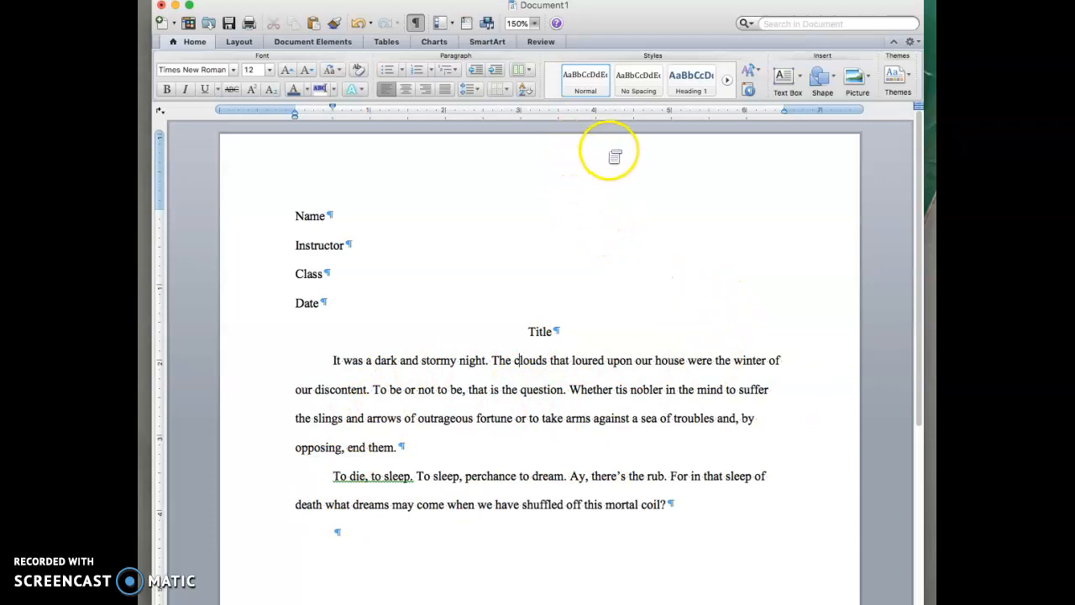
pyautogui.click(609, 152)
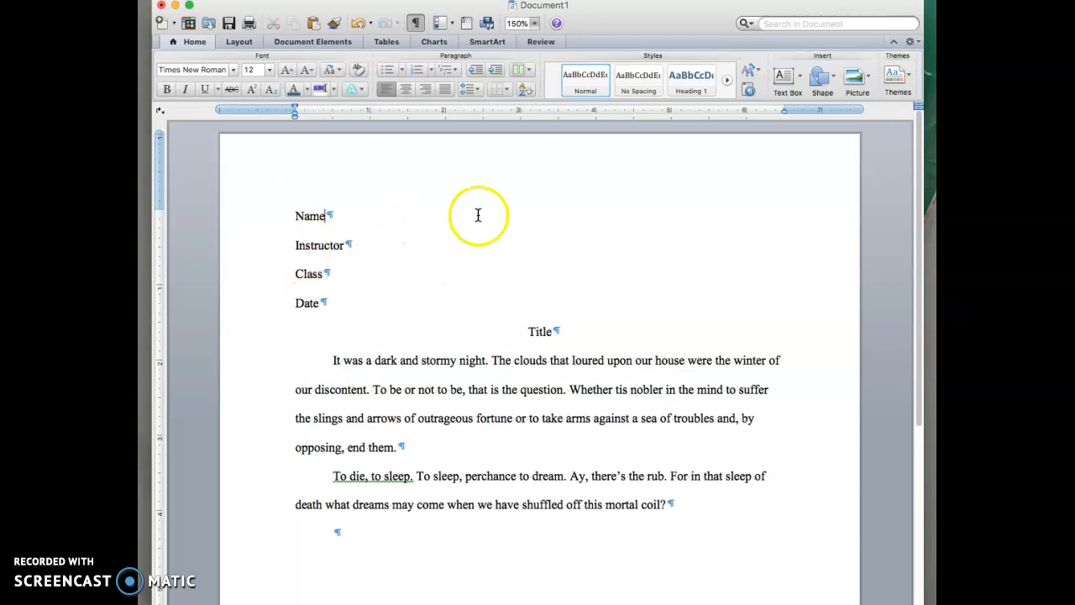
# Open the page header and set its font to Times New Roman 12.
pyautogui.doubleClick(550, 154)
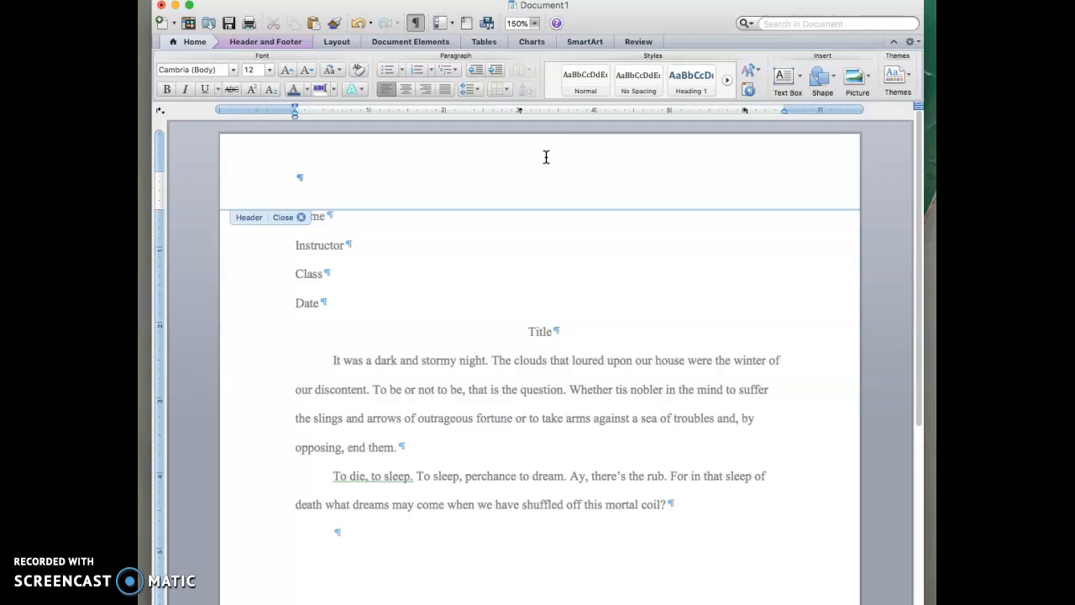
pyautogui.click(521, 168)
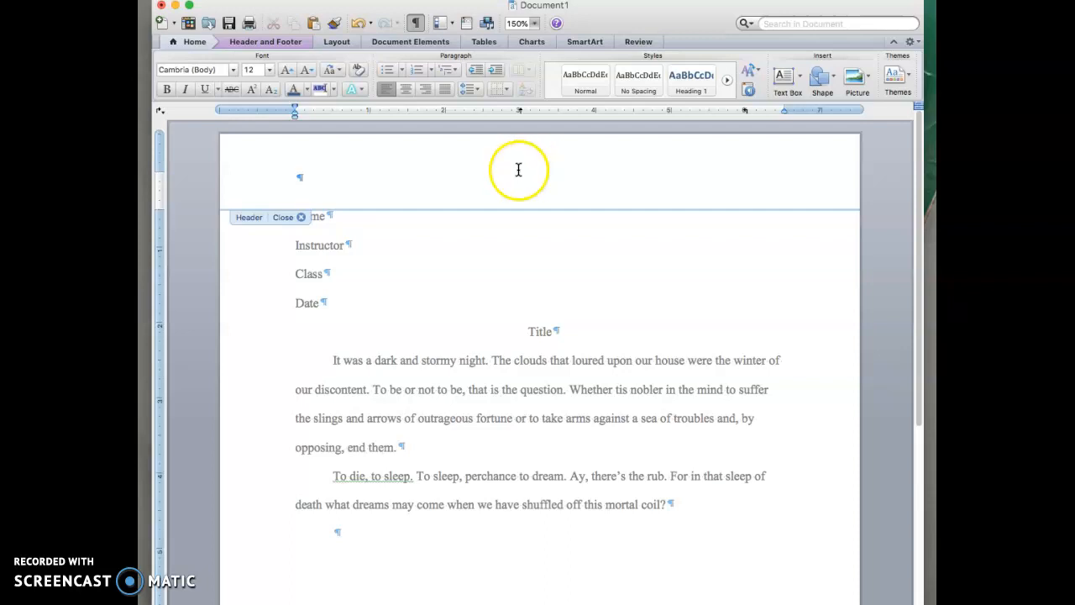
pyautogui.click(232, 70)
pyautogui.click(238, 164)
pyautogui.click(269, 69)
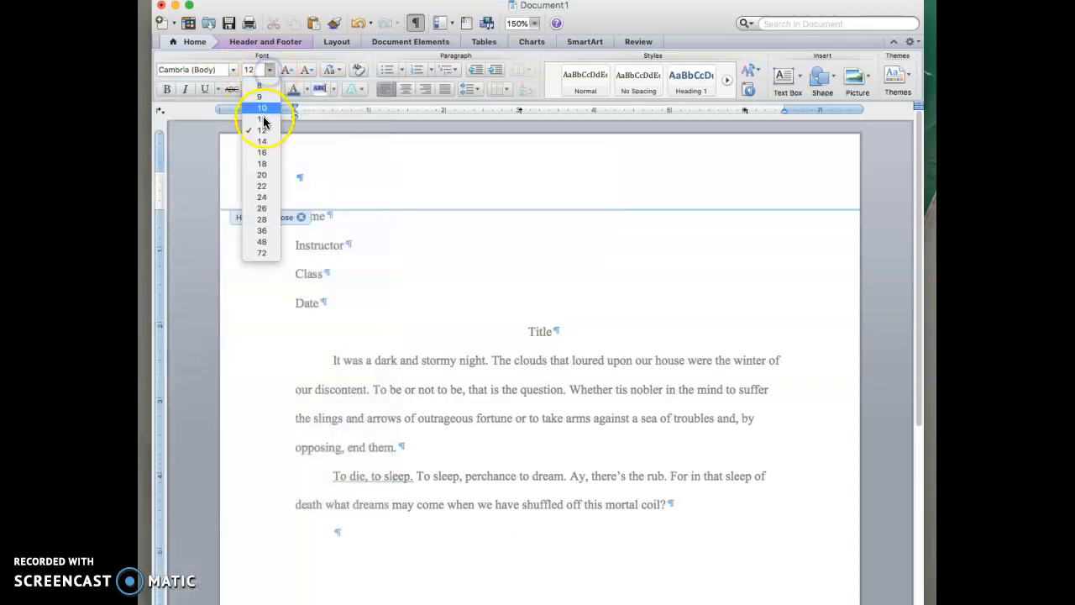
pyautogui.click(264, 131)
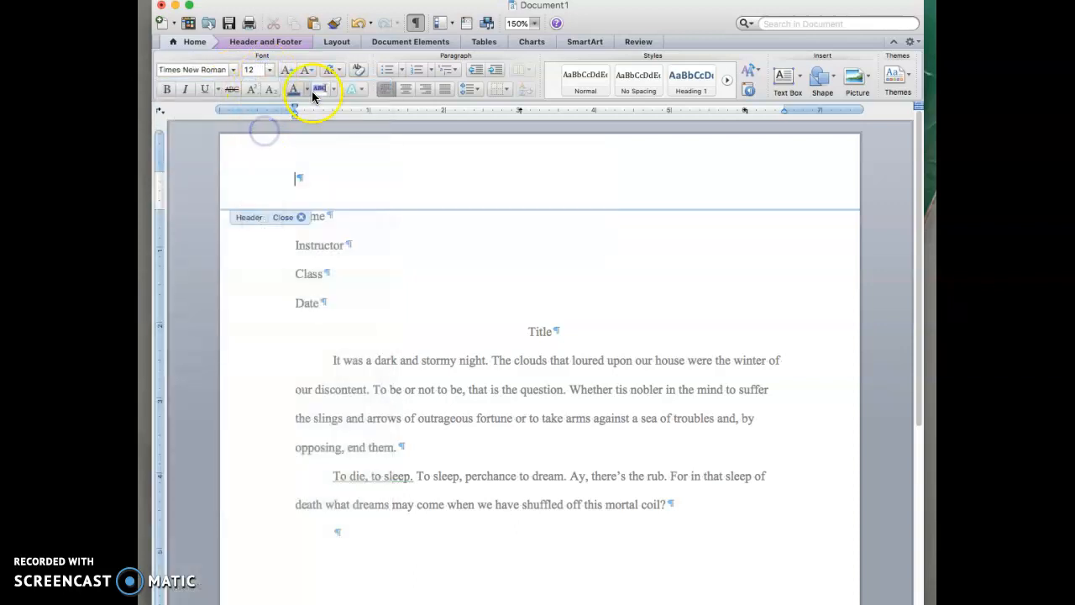
# Right-align the header, type 'Last', and return to the body text.
pyautogui.click(298, 166)
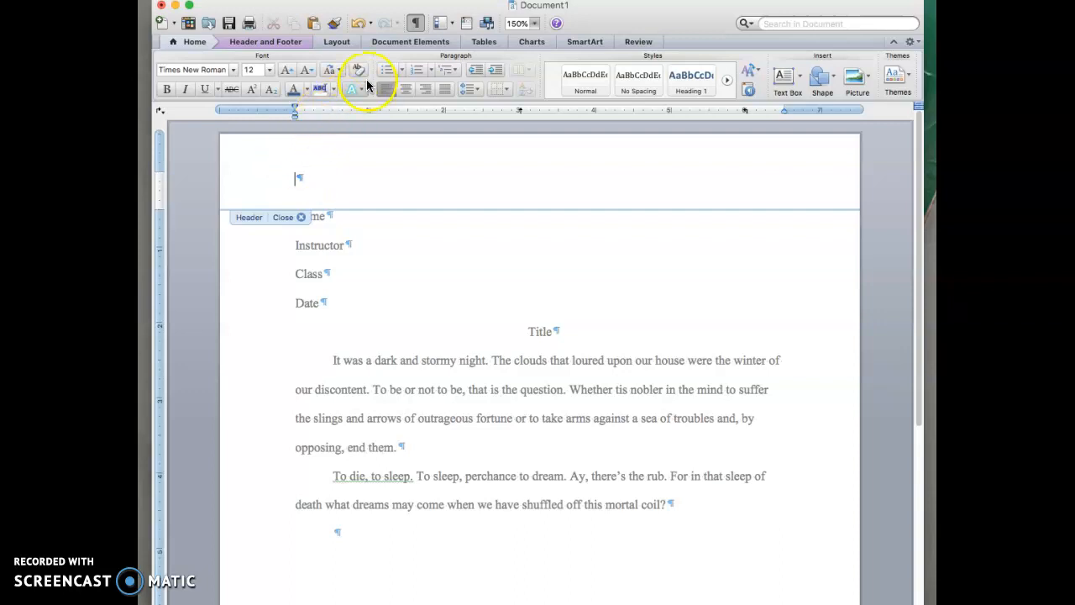
pyautogui.click(429, 93)
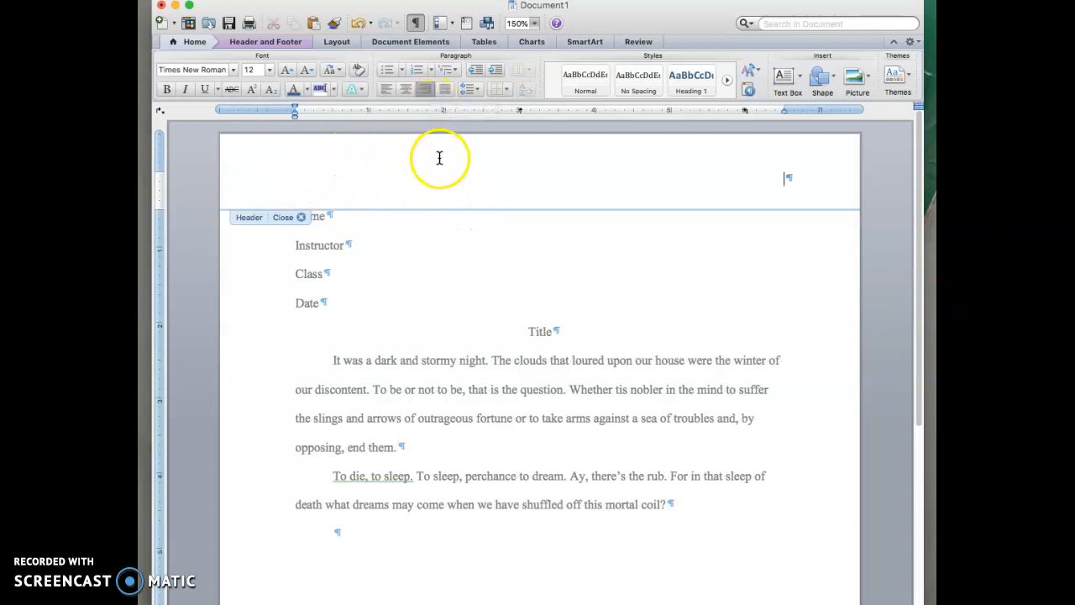
pyautogui.write('Last 1')
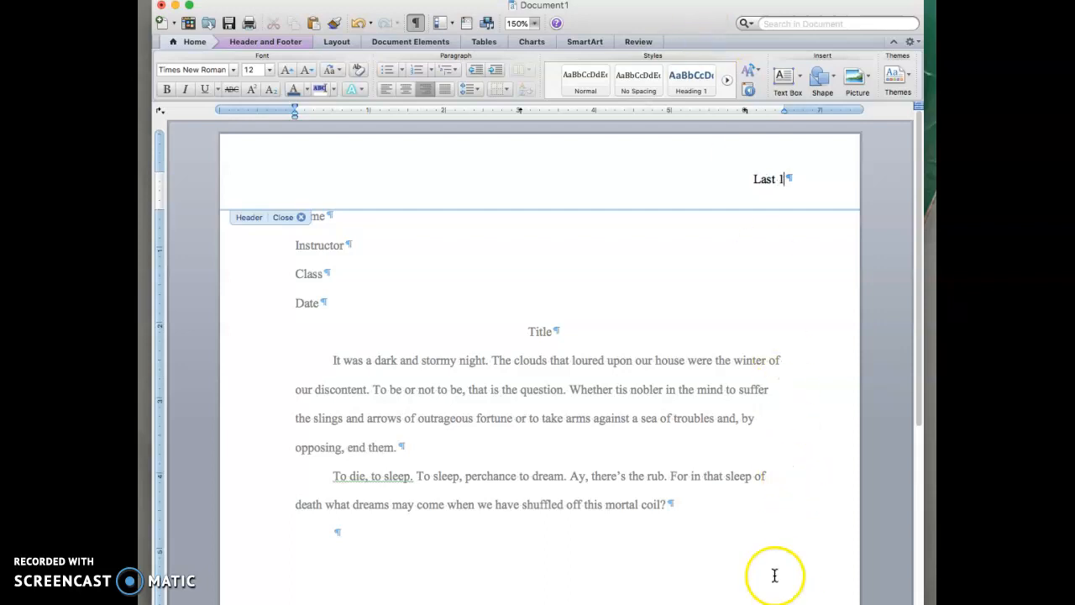
pyautogui.doubleClick(766, 532)
pyautogui.click(694, 550)
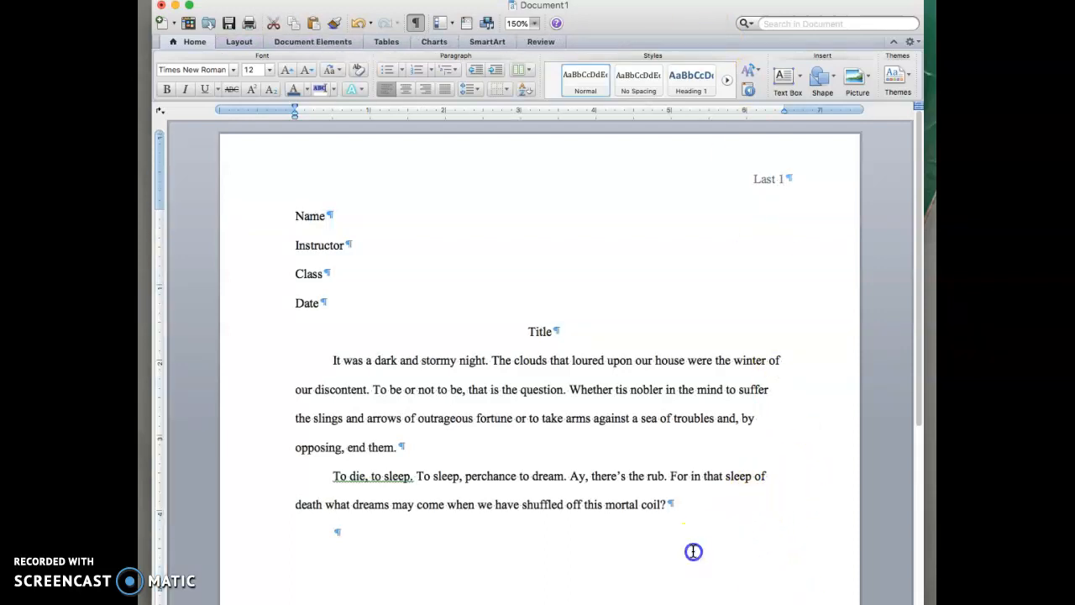
# Add empty paragraphs below the passage, then reopen the header with the cursor after 'Last'.
pyautogui.press('Return')
pyautogui.press('Return')
pyautogui.press('Return')
pyautogui.press('Return')
pyautogui.press('Return')
pyautogui.press('Return')
pyautogui.press('Return')
pyautogui.press('Return')
pyautogui.press('Return')
pyautogui.press('Return')
pyautogui.press('Return')
pyautogui.press('Return')
pyautogui.press('Return')
pyautogui.press('Return')
pyautogui.press('Return')
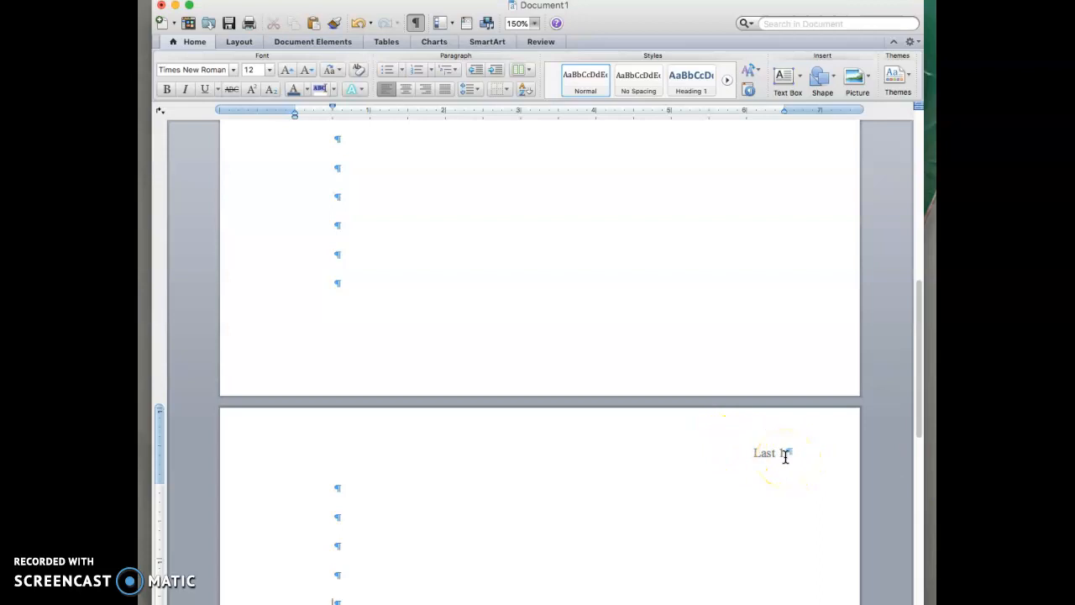
pyautogui.scroll(10, 786, 450)
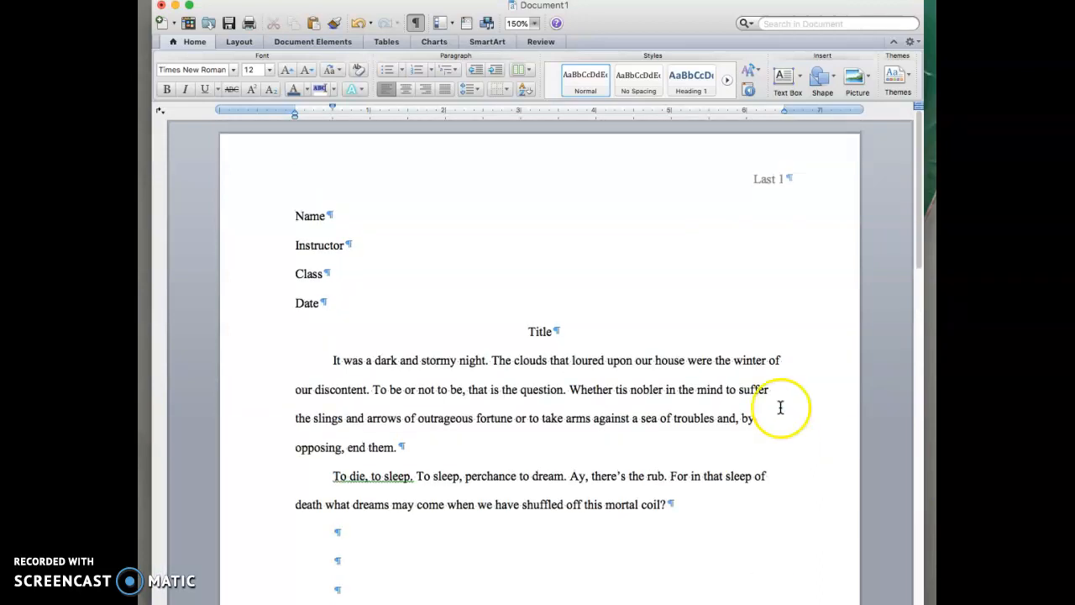
pyautogui.doubleClick(752, 171)
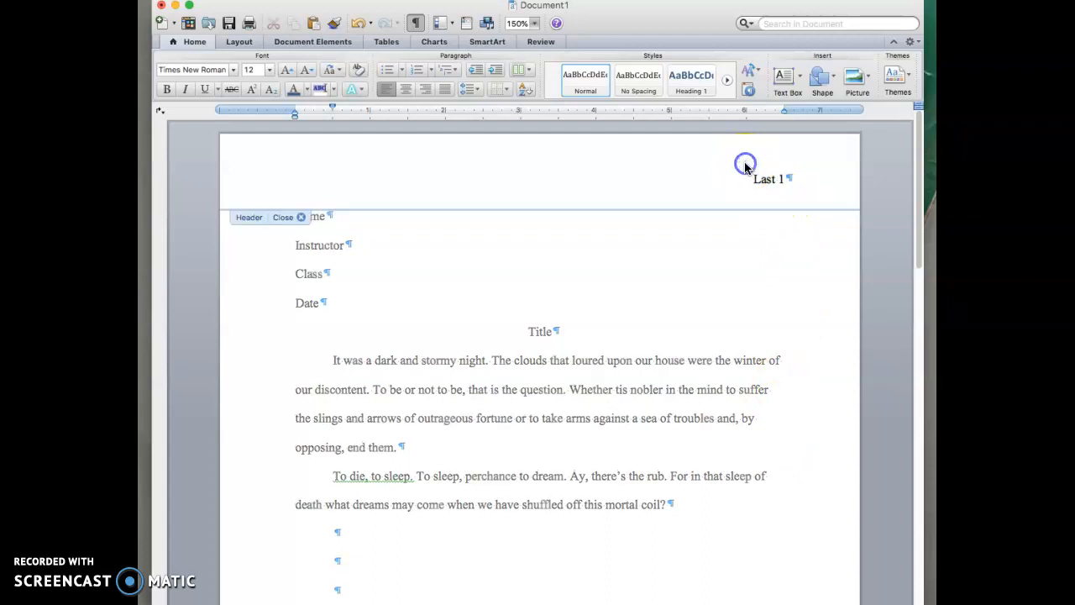
pyautogui.click(779, 180)
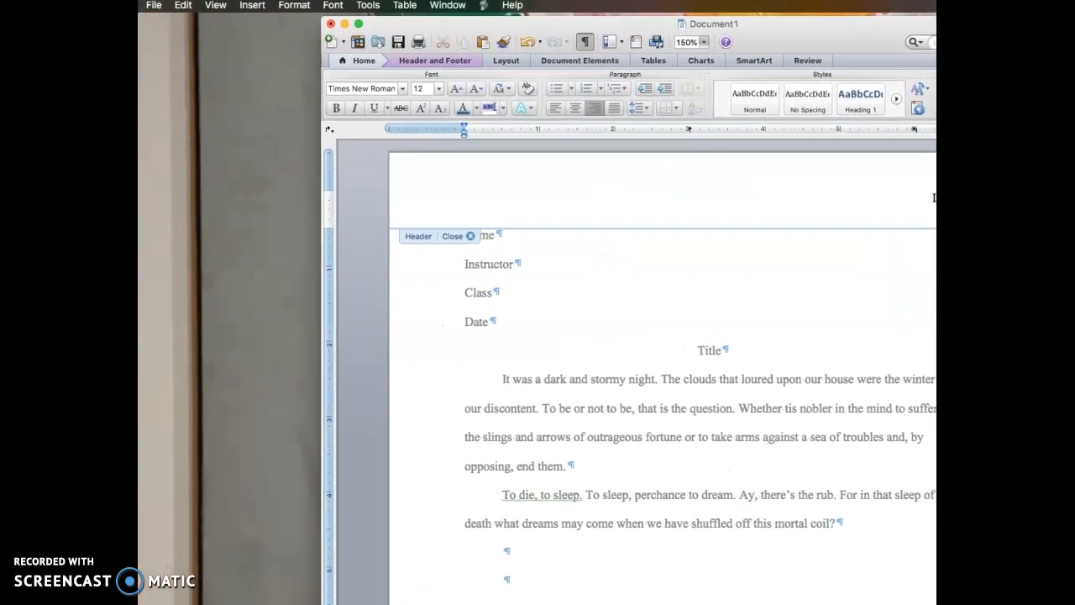
pyautogui.click(257, 6)
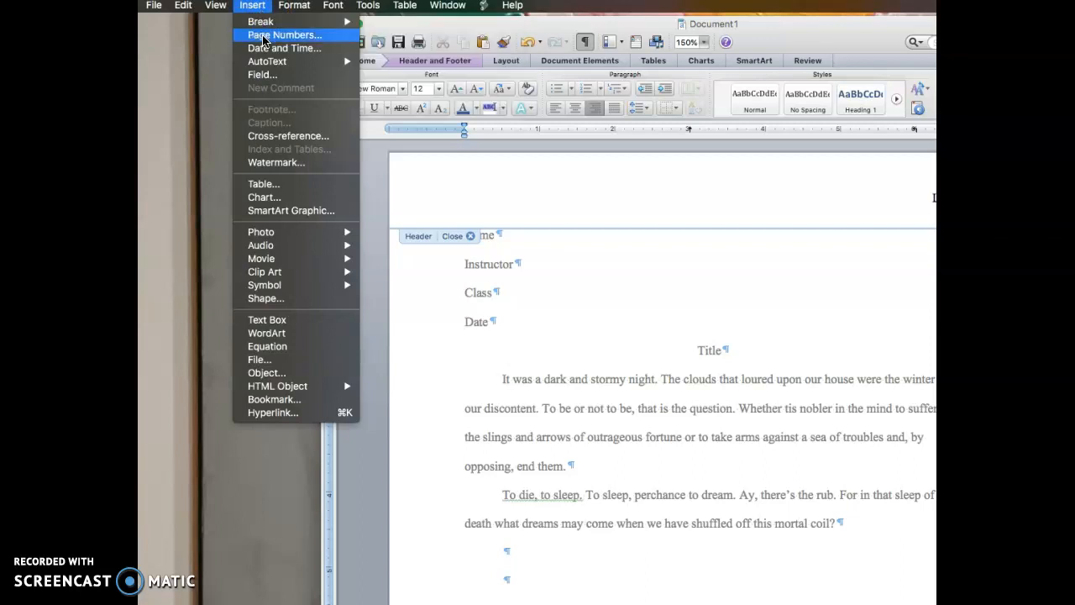
# Insert a right-aligned page number at the top of the page, in the header beside Last.
pyautogui.click(264, 37)
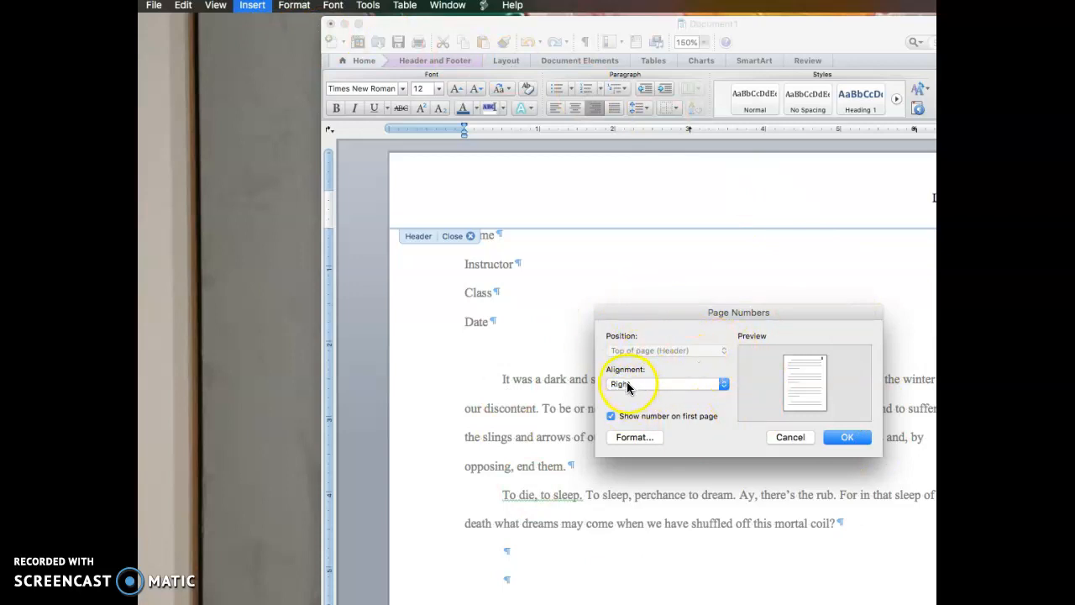
pyautogui.click(643, 417)
pyautogui.click(847, 437)
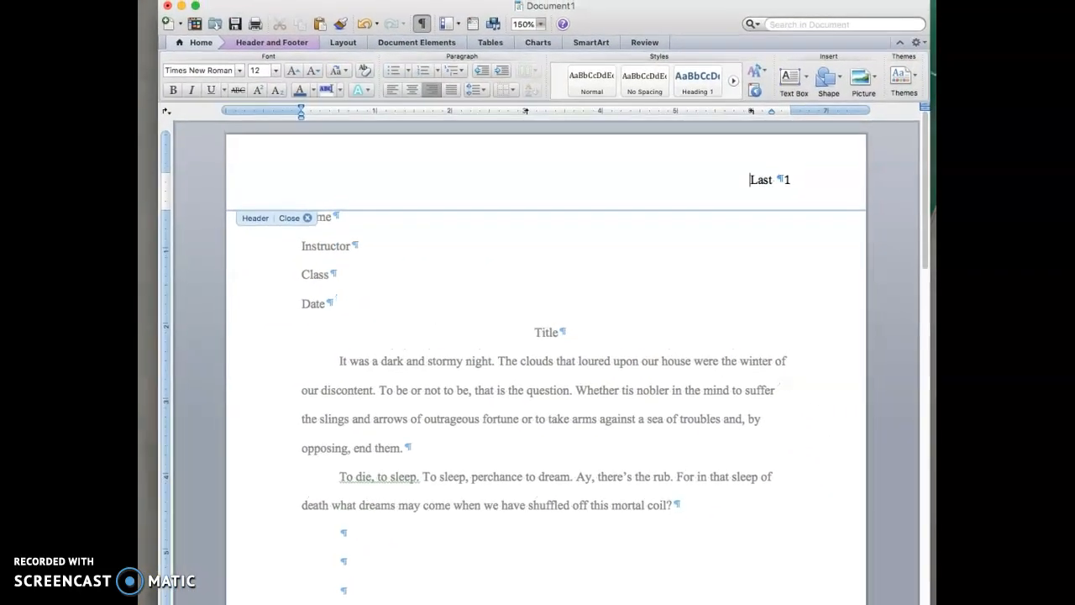
# Change the header's page number field to Times New Roman and return to the document body.
pyautogui.click(789, 180)
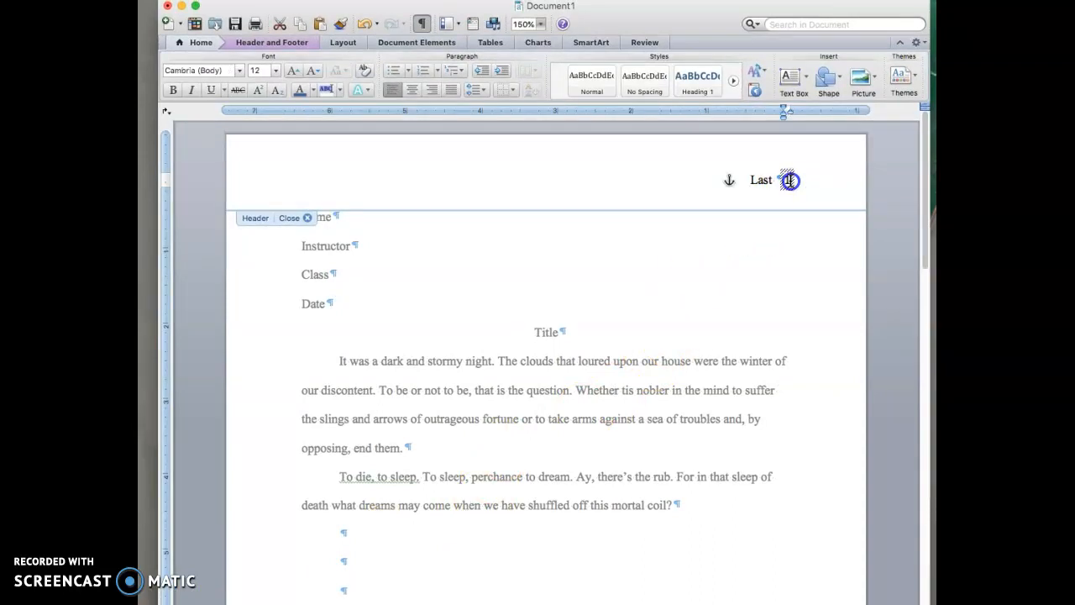
pyautogui.click(790, 181)
pyautogui.click(239, 71)
pyautogui.moveTo(224, 165)
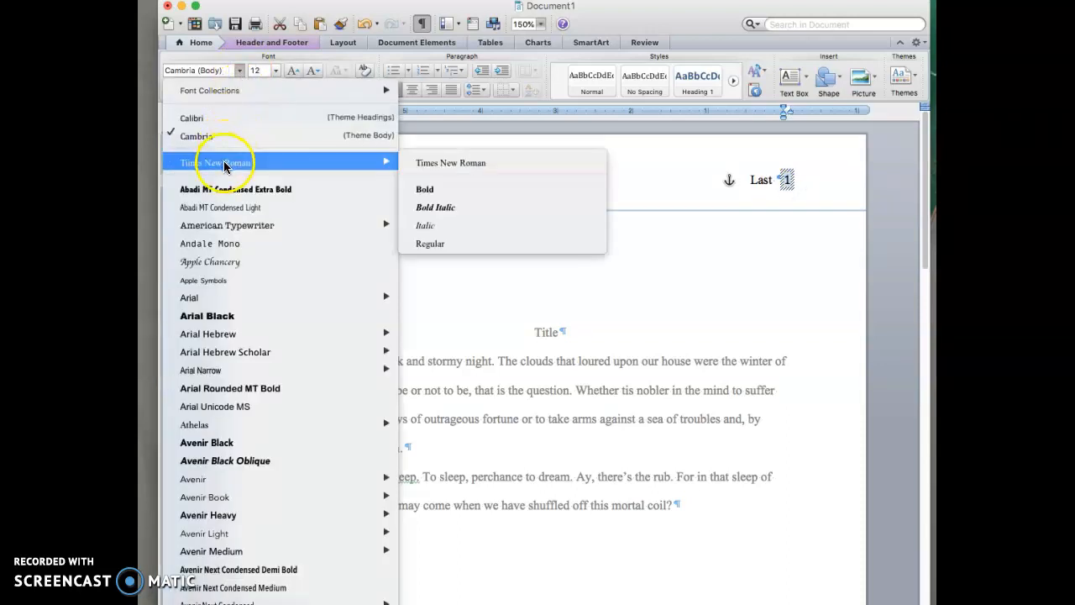
pyautogui.click(223, 164)
pyautogui.moveTo(695, 271); pyautogui.dragTo(788, 283)
pyautogui.doubleClick(789, 284)
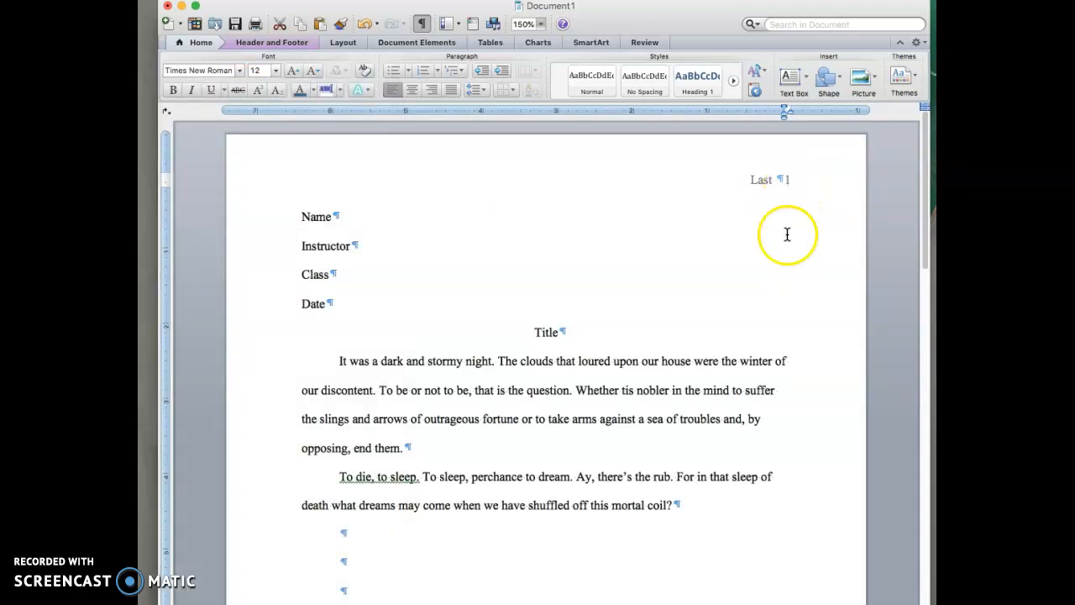
pyautogui.scroll(-10, 815, 362)
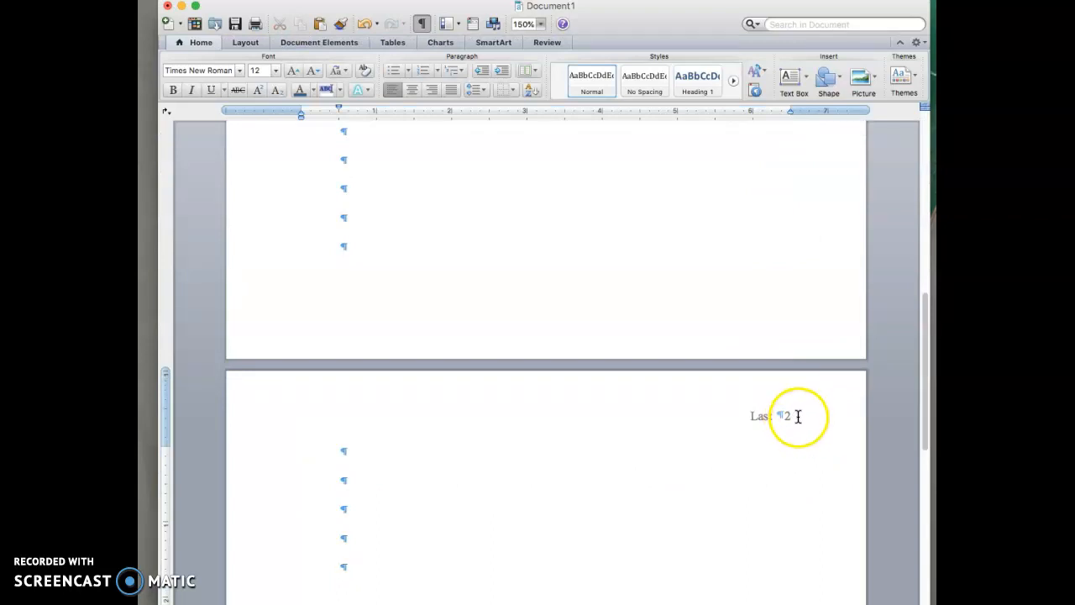
pyautogui.scroll(3, 504, 340)
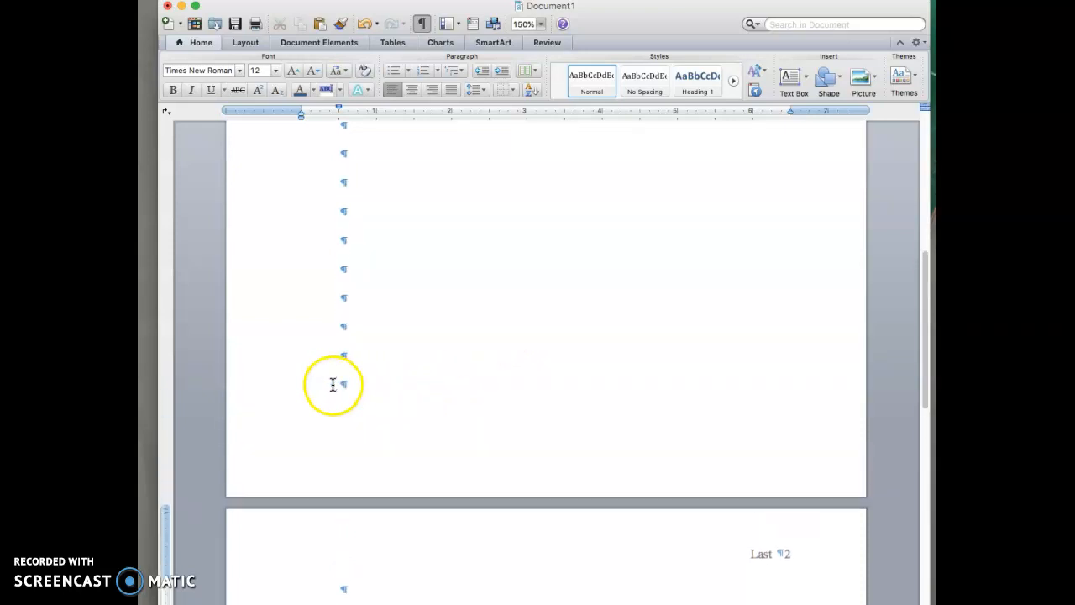
pyautogui.click(333, 383)
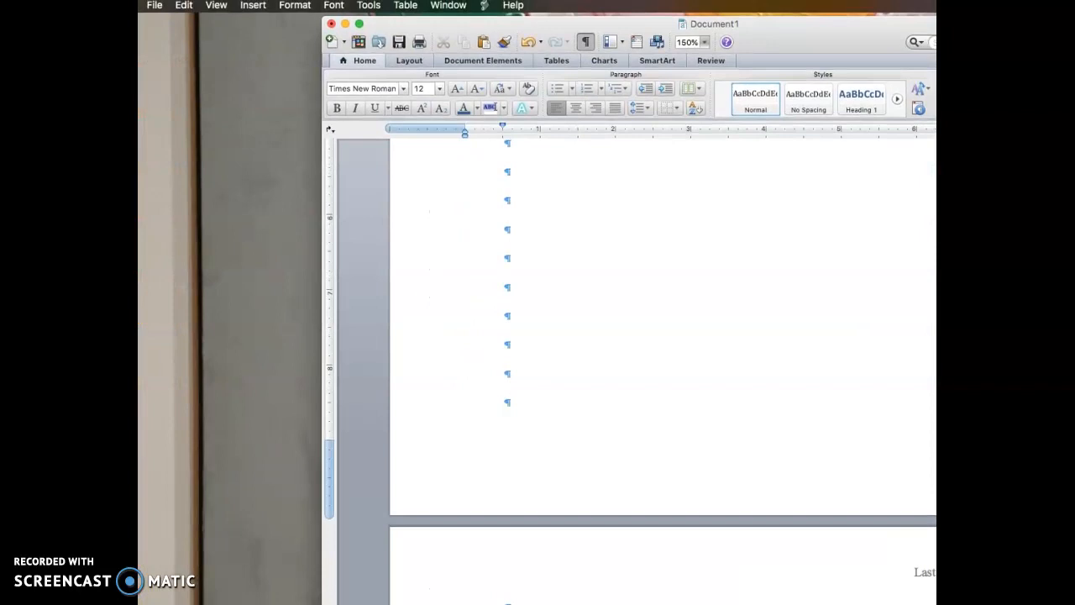
# Insert a page break after the last paragraph.
pyautogui.click(252, 7)
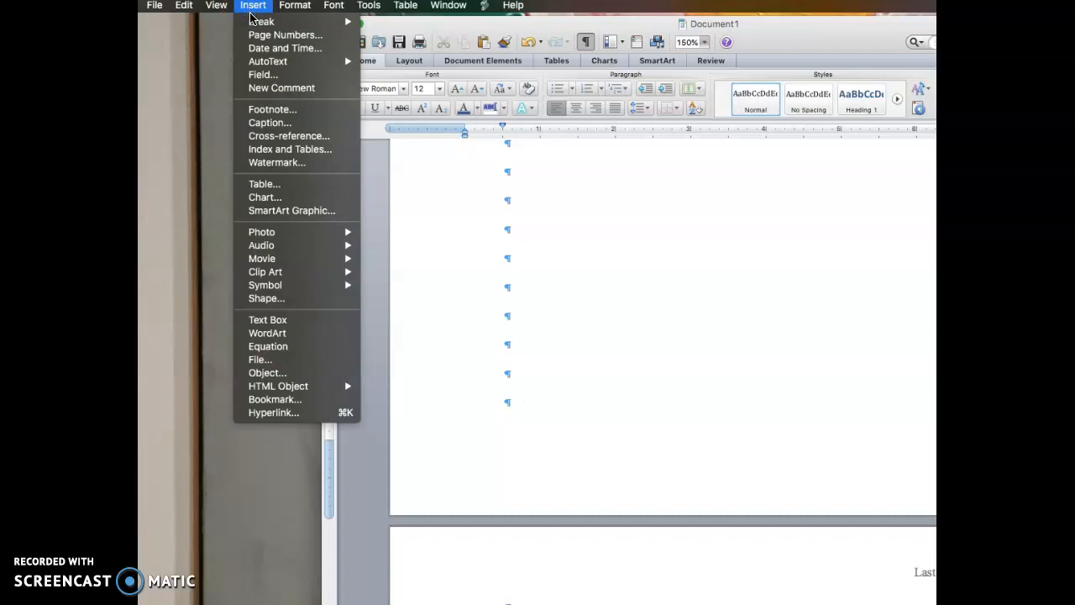
pyautogui.moveTo(253, 22)
pyautogui.click(382, 26)
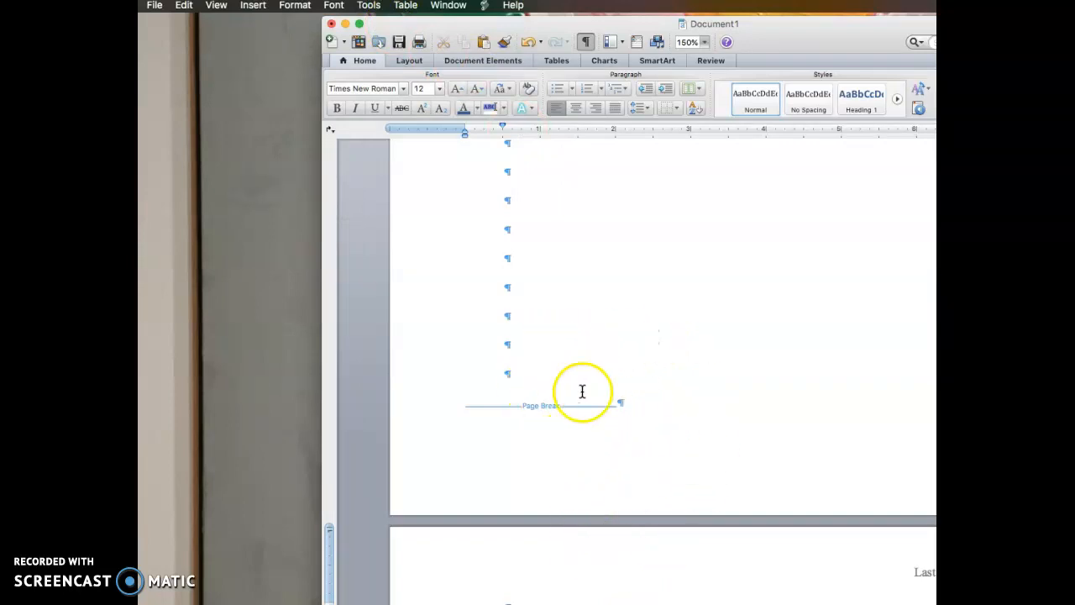
pyautogui.scroll(-5, 664, 456)
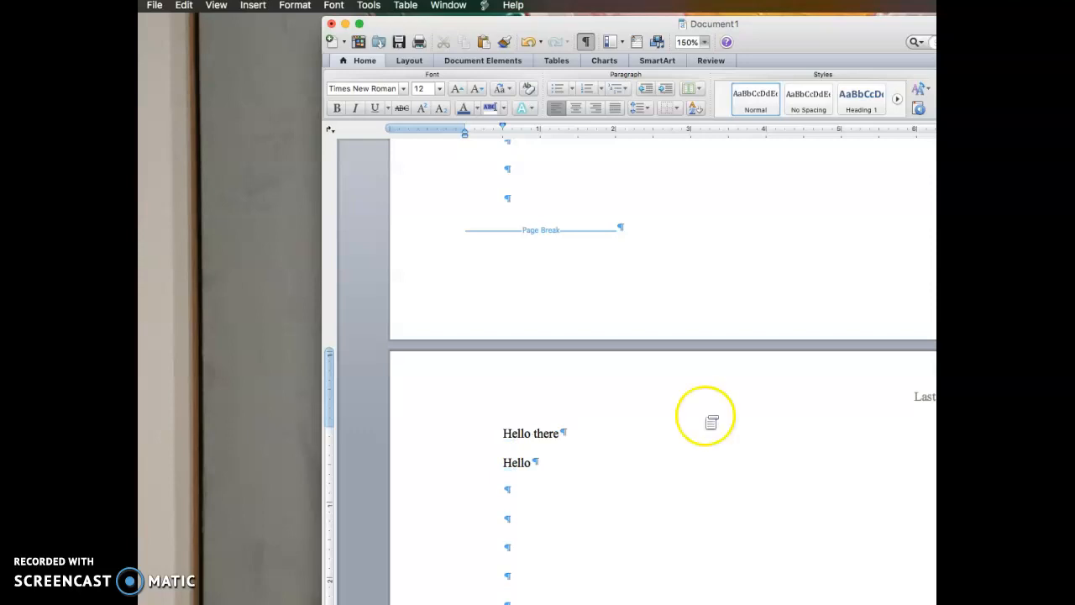
# Insert a page break right after 'Hello there' so the following text starts a new page.
pyautogui.click(562, 434)
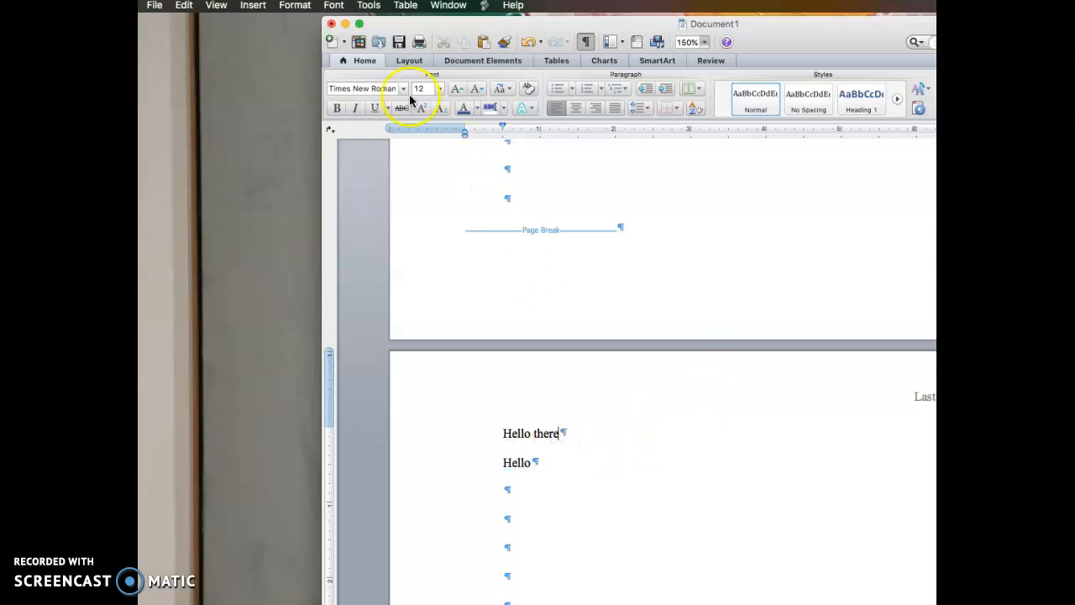
pyautogui.click(253, 5)
pyautogui.moveTo(261, 22)
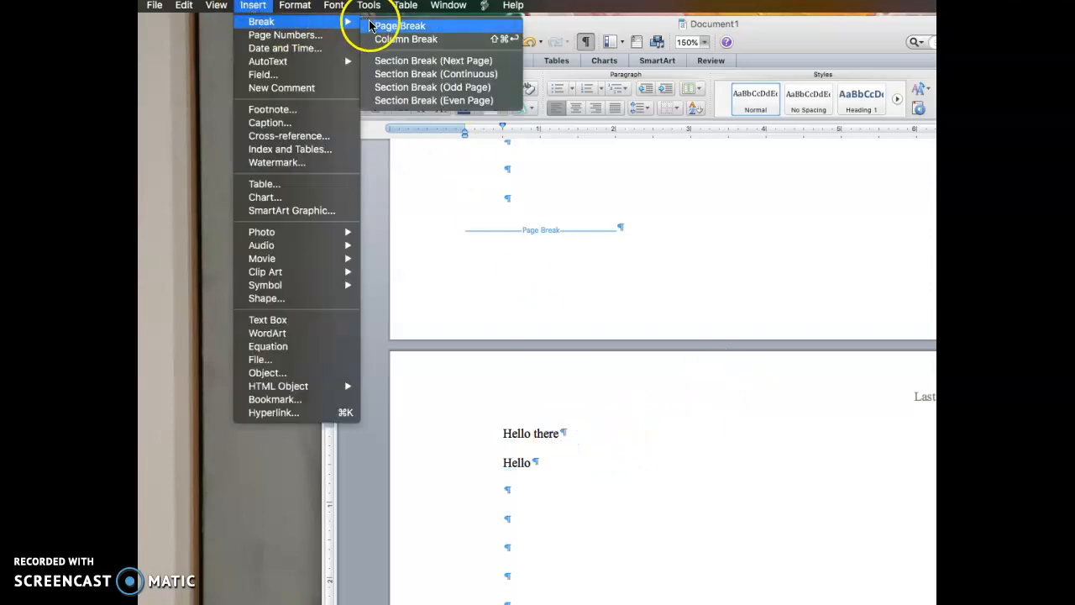
pyautogui.click(395, 26)
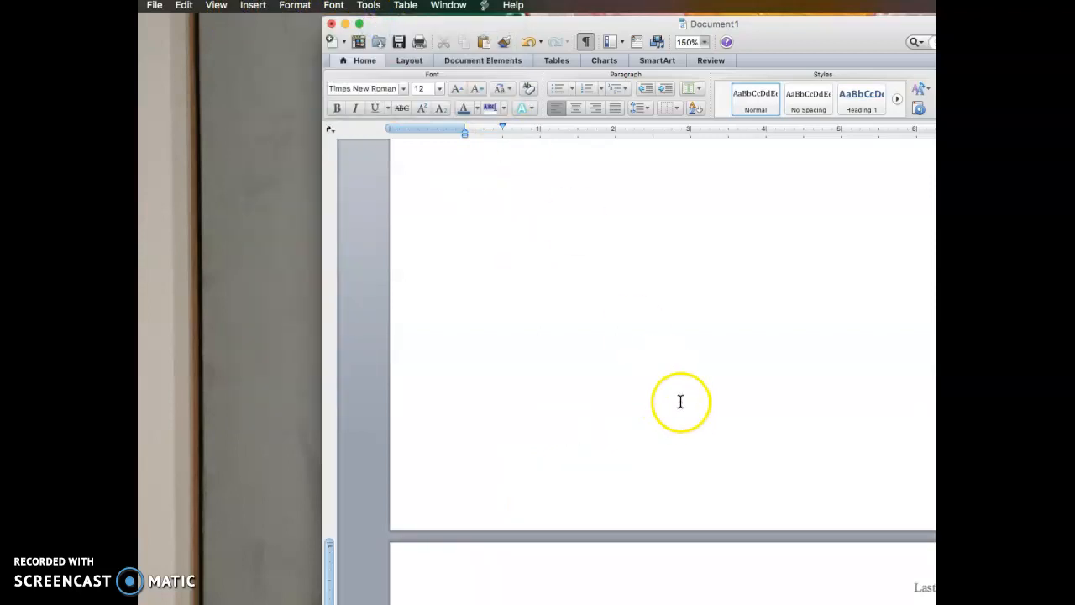
pyautogui.scroll(1, 700, 403)
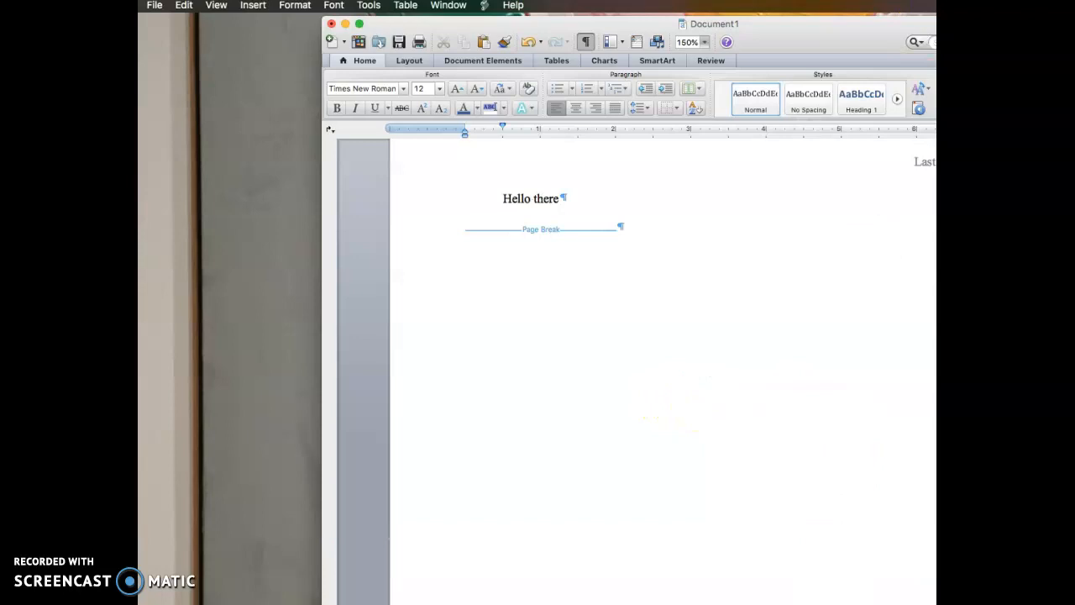
pyautogui.scroll(-6, 828, 296)
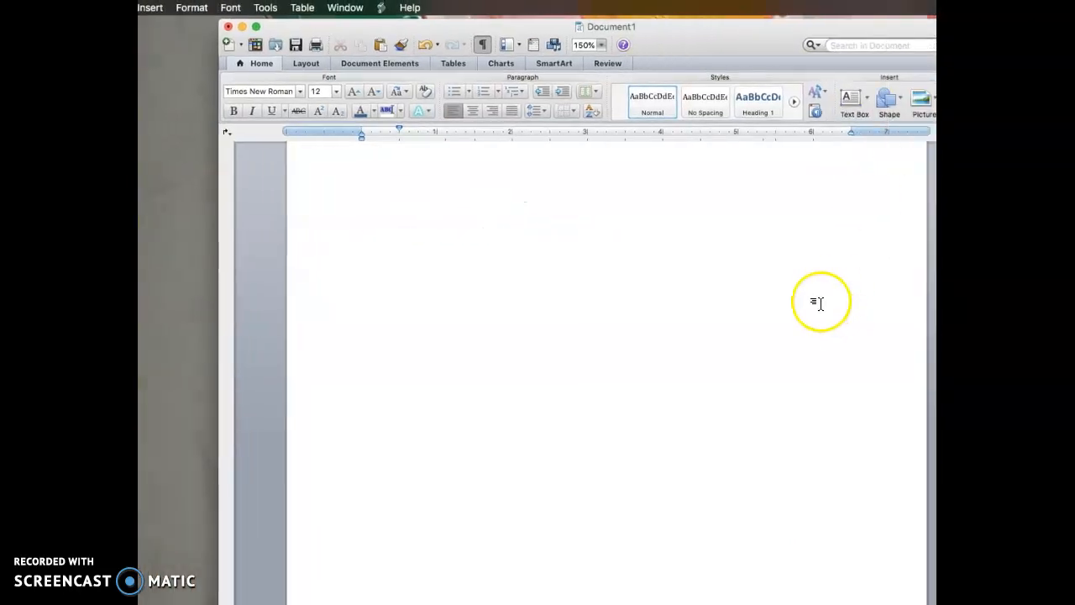
pyautogui.scroll(-5, 823, 304)
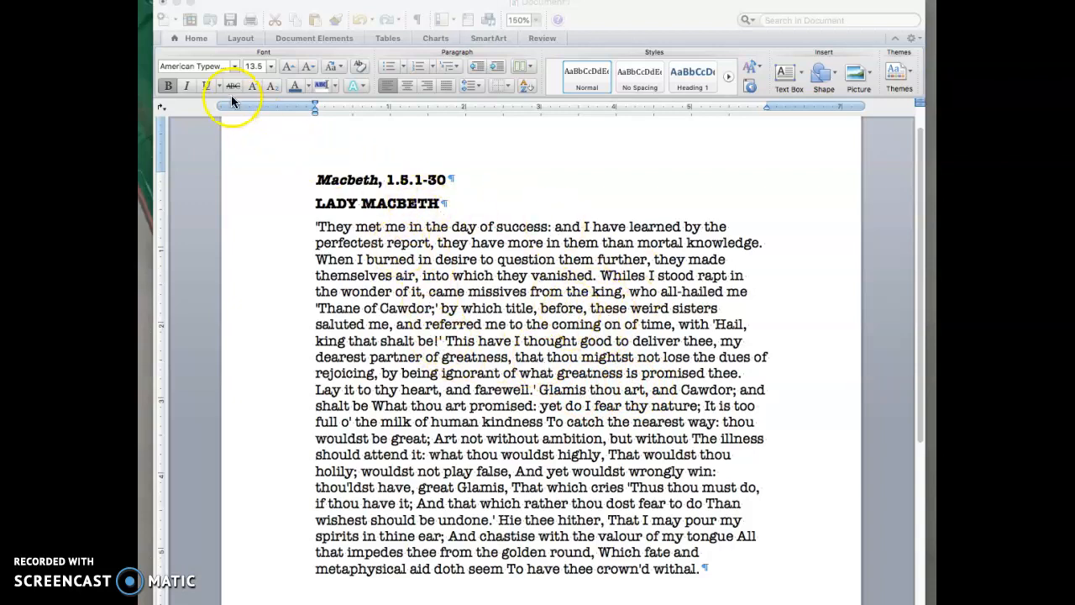
# Select the whole Macbeth passage and change it from American Typewriter 13.5 to Calibri 12 pt.
pyautogui.click(234, 65)
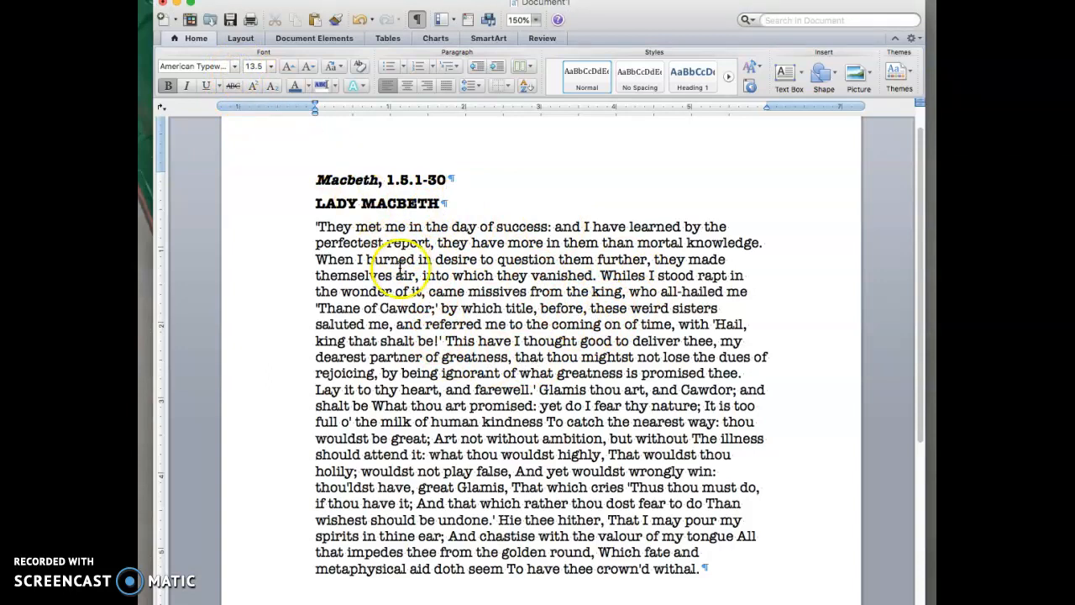
pyautogui.press('super+a')
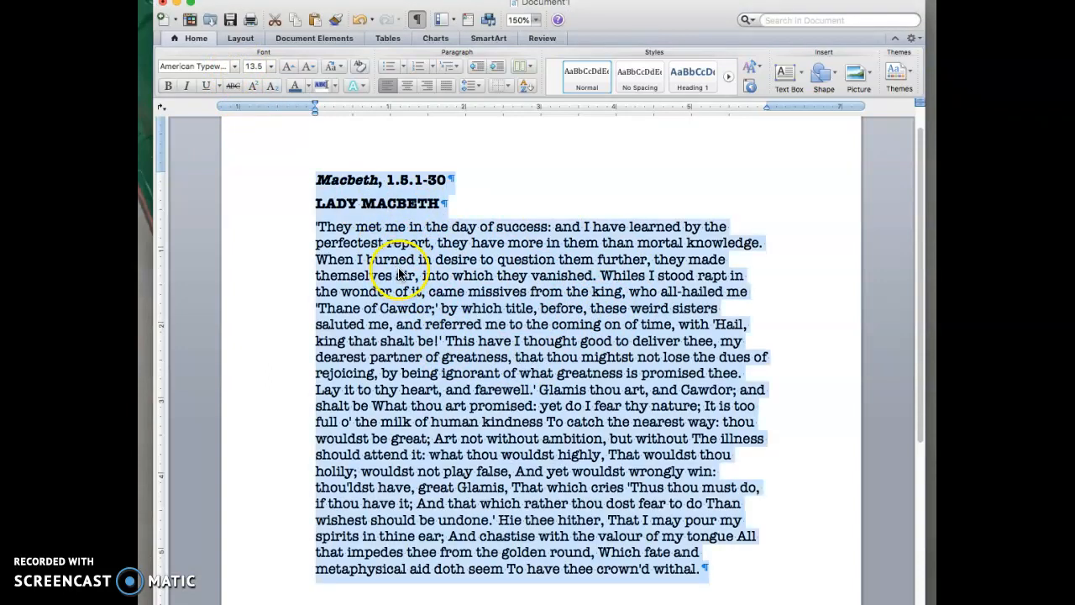
pyautogui.click(235, 66)
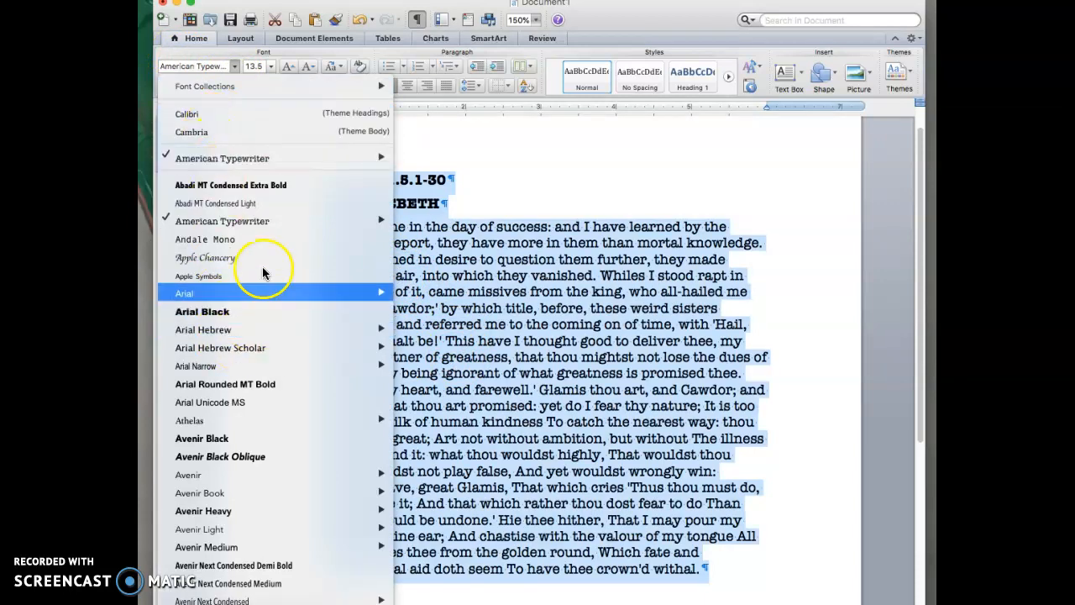
pyautogui.click(221, 115)
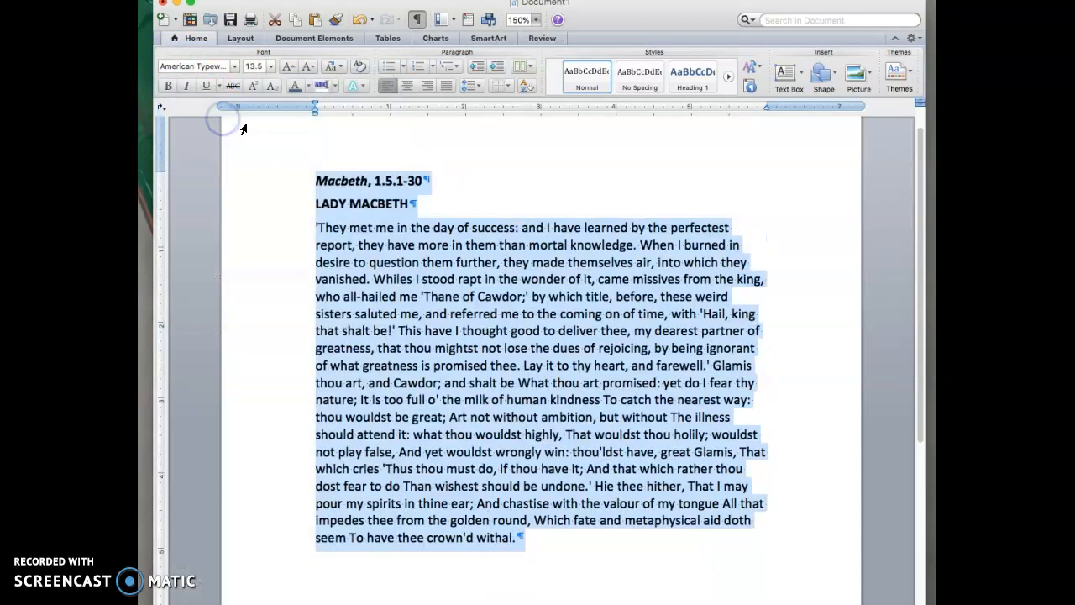
pyautogui.click(270, 74)
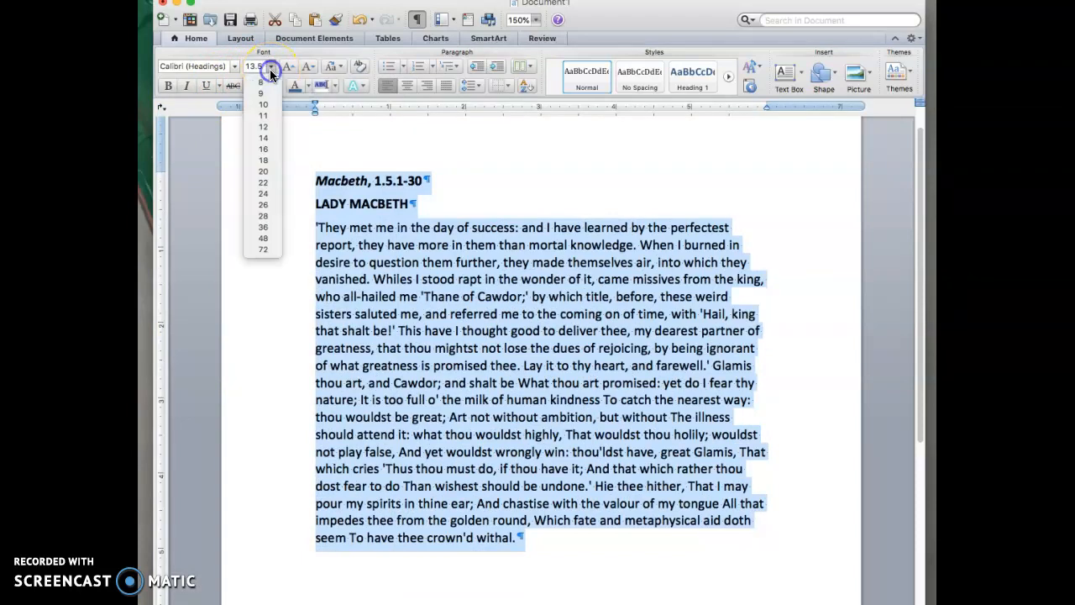
pyautogui.click(264, 126)
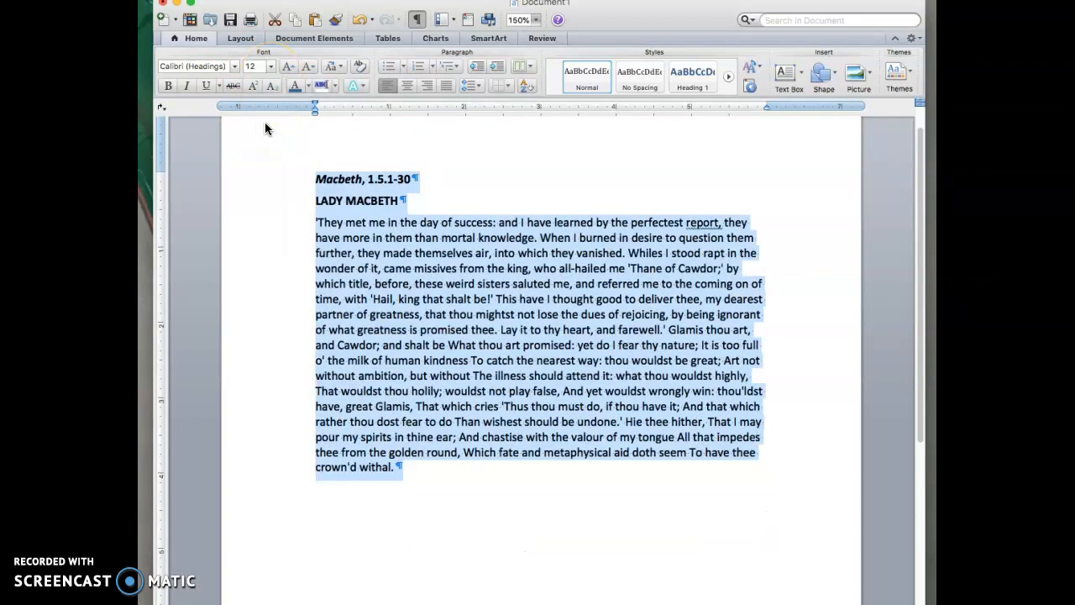
pyautogui.click(384, 193)
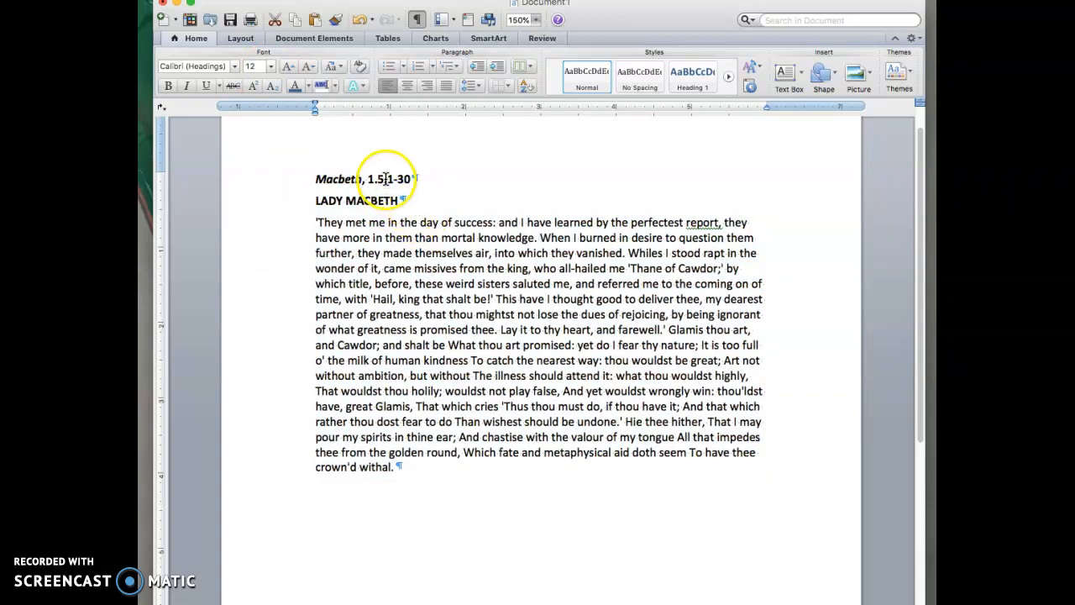
pyautogui.click(383, 205)
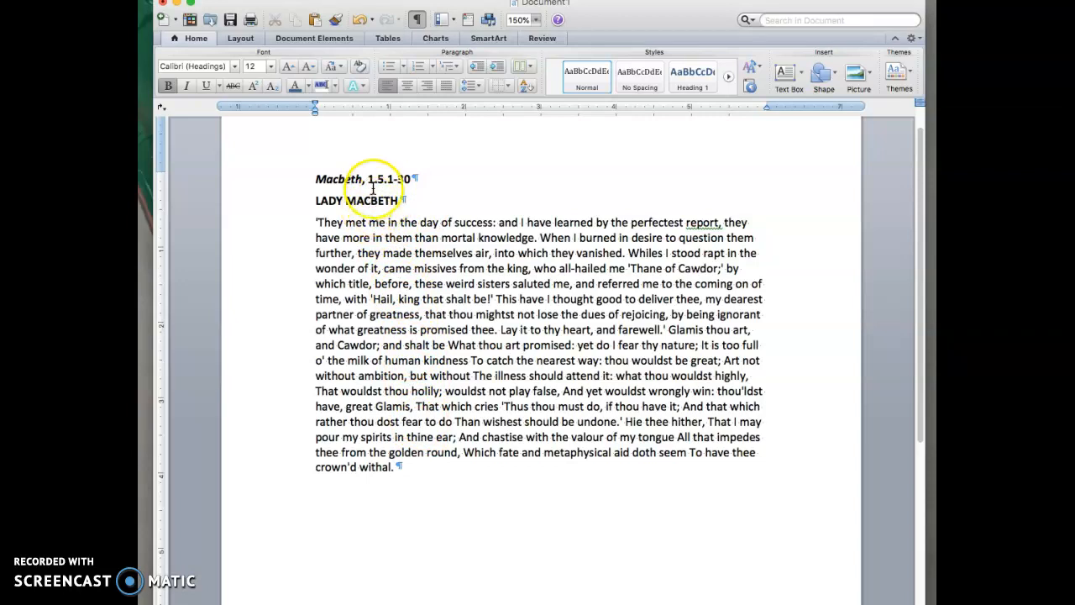
pyautogui.press('super+a')
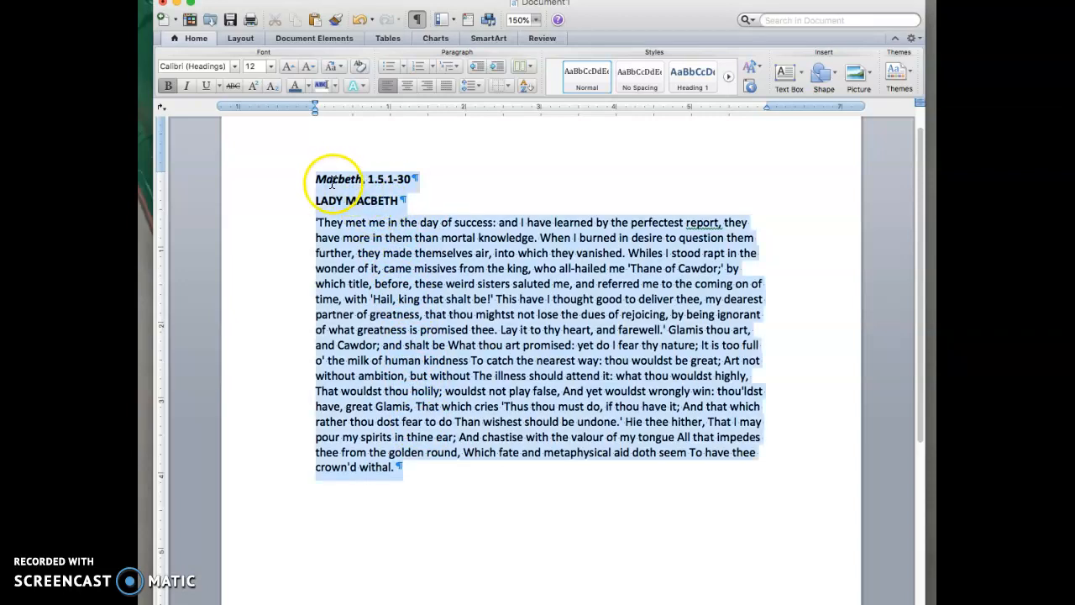
pyautogui.click(478, 85)
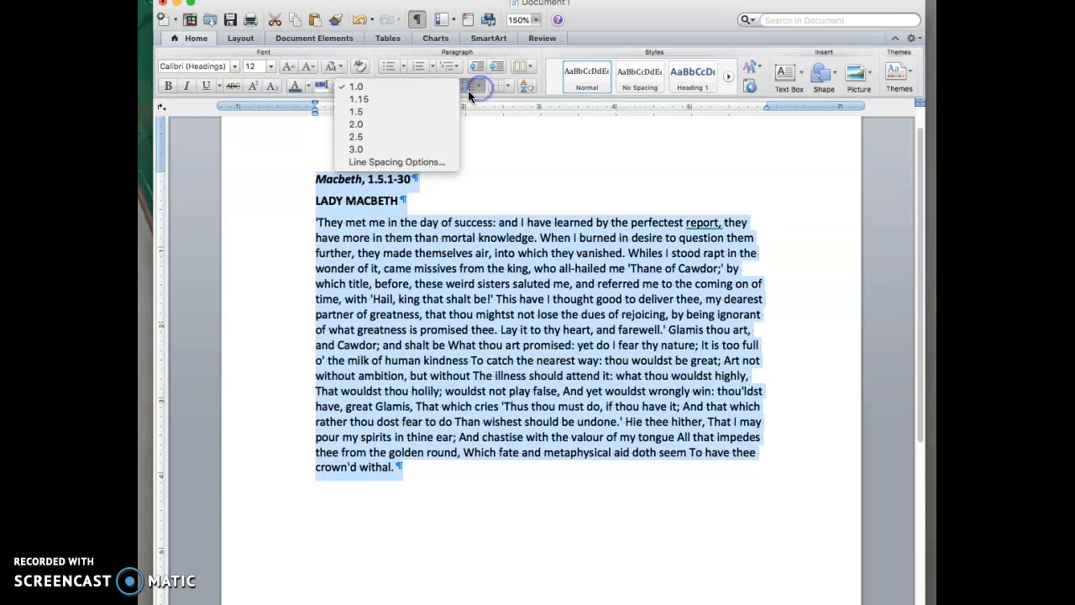
# Set paragraph spacing After to 0 pt in Line Spacing Options.
pyautogui.click(422, 163)
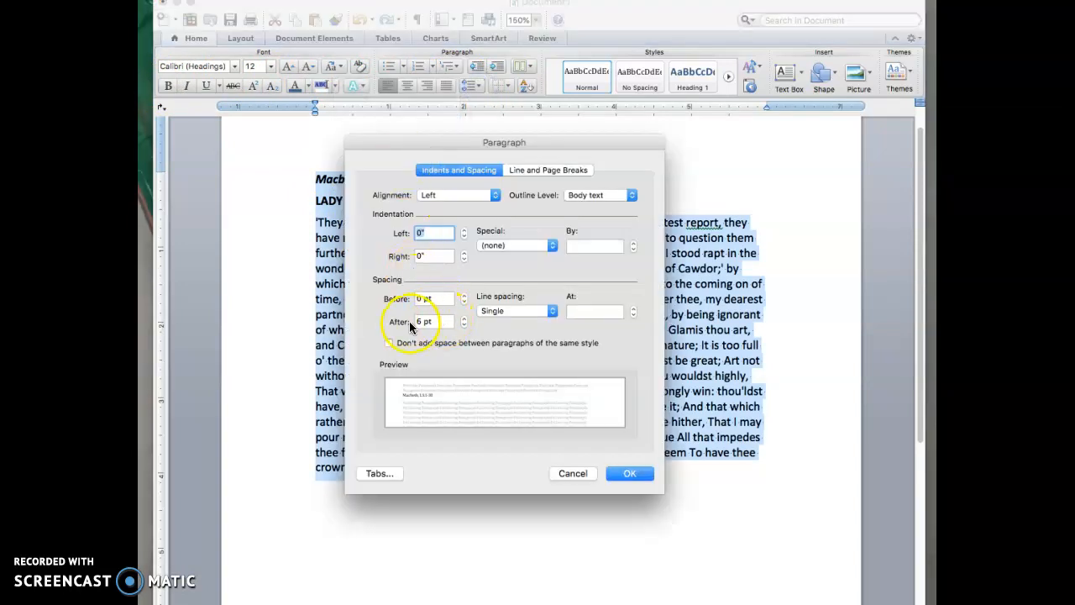
pyautogui.click(464, 325)
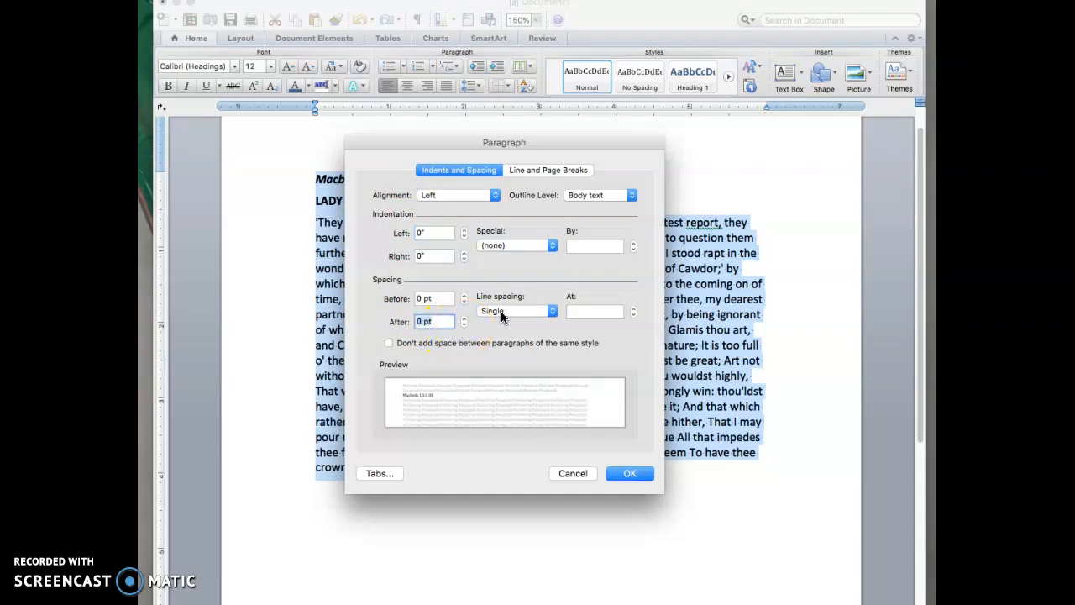
pyautogui.click(631, 475)
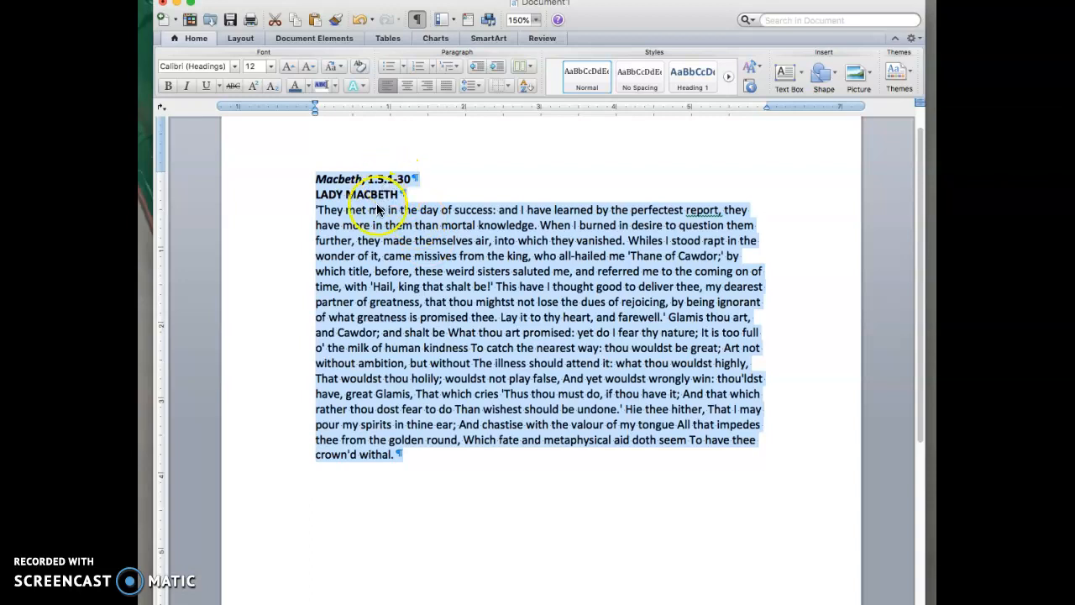
# Apply 2.0 double line spacing to the selected Macbeth passage.
pyautogui.click(470, 85)
pyautogui.click(383, 124)
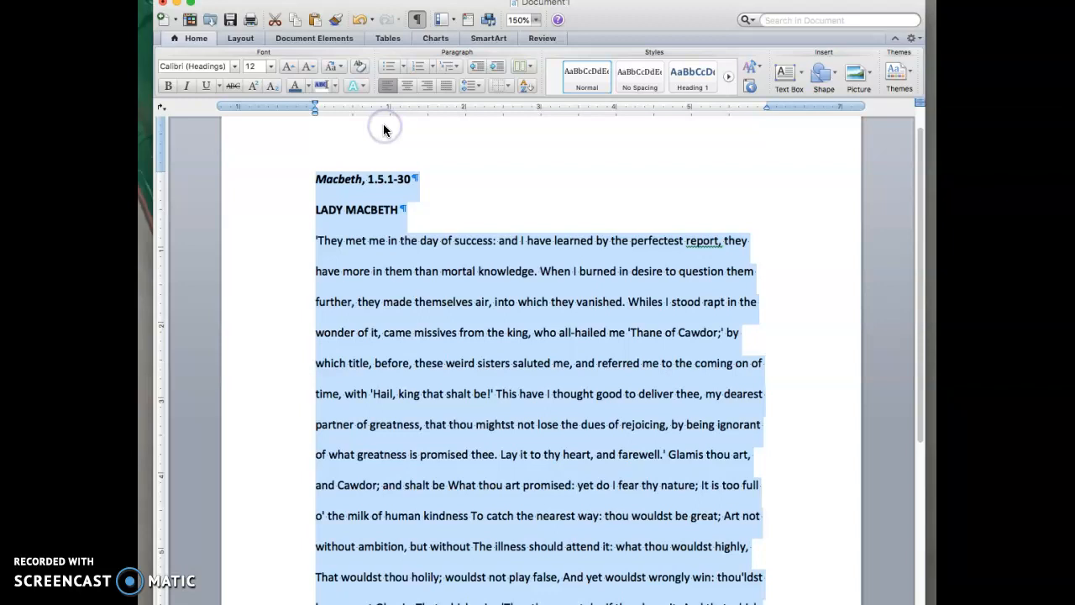
pyautogui.click(783, 233)
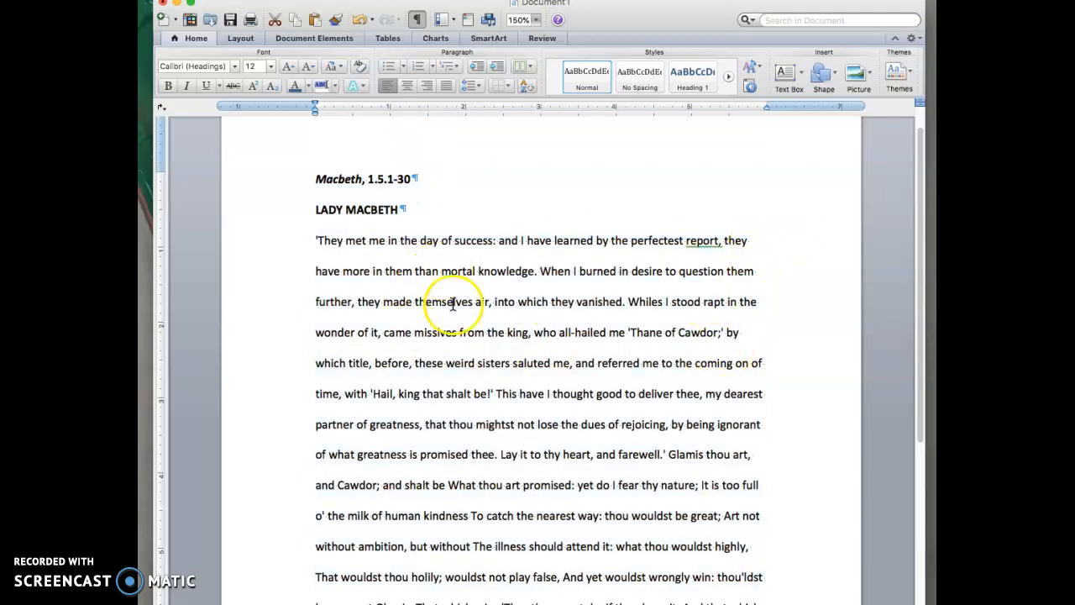
pyautogui.scroll(-5, 497, 383)
pyautogui.scroll(-3, 496, 383)
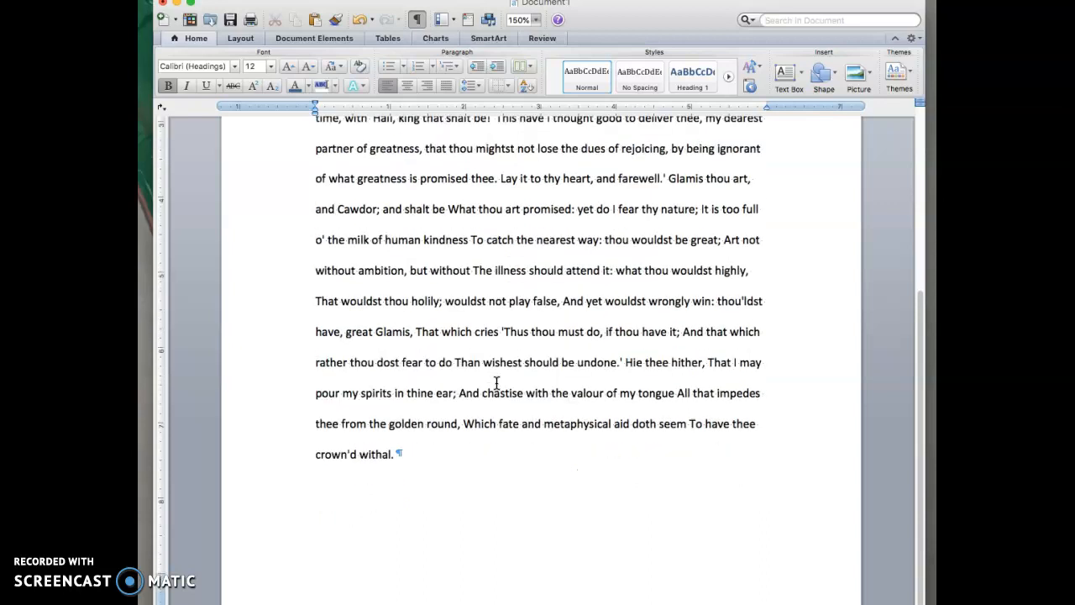
pyautogui.scroll(9, 496, 383)
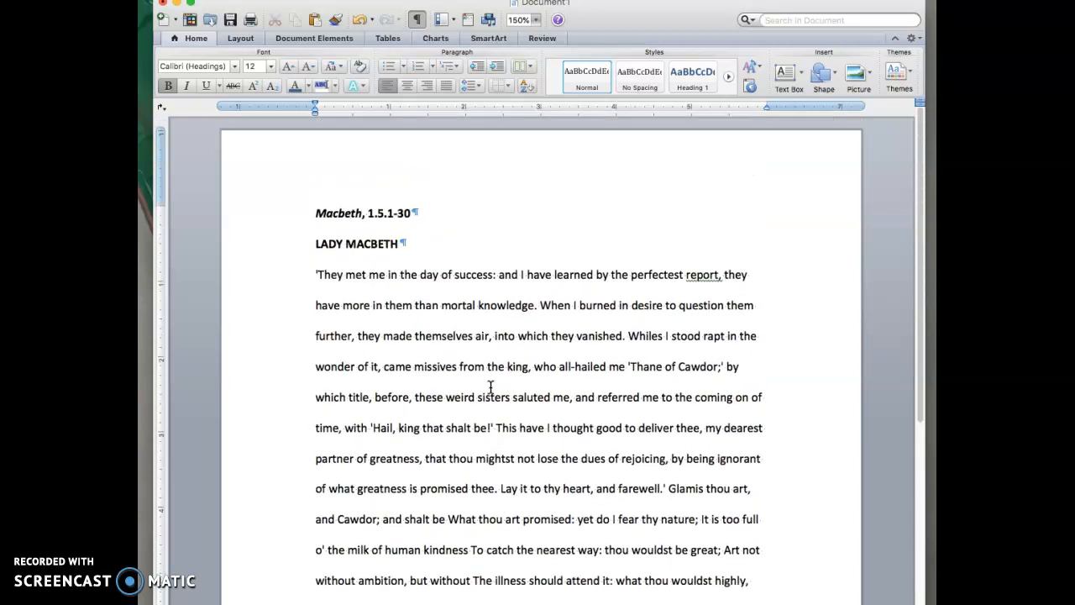
pyautogui.click(463, 391)
pyautogui.click(463, 399)
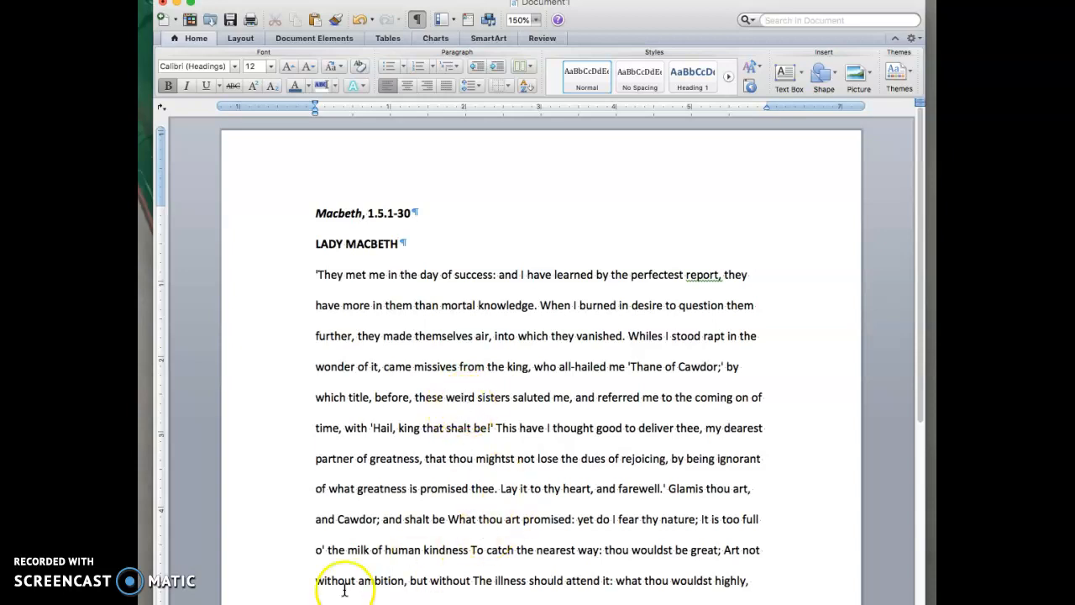